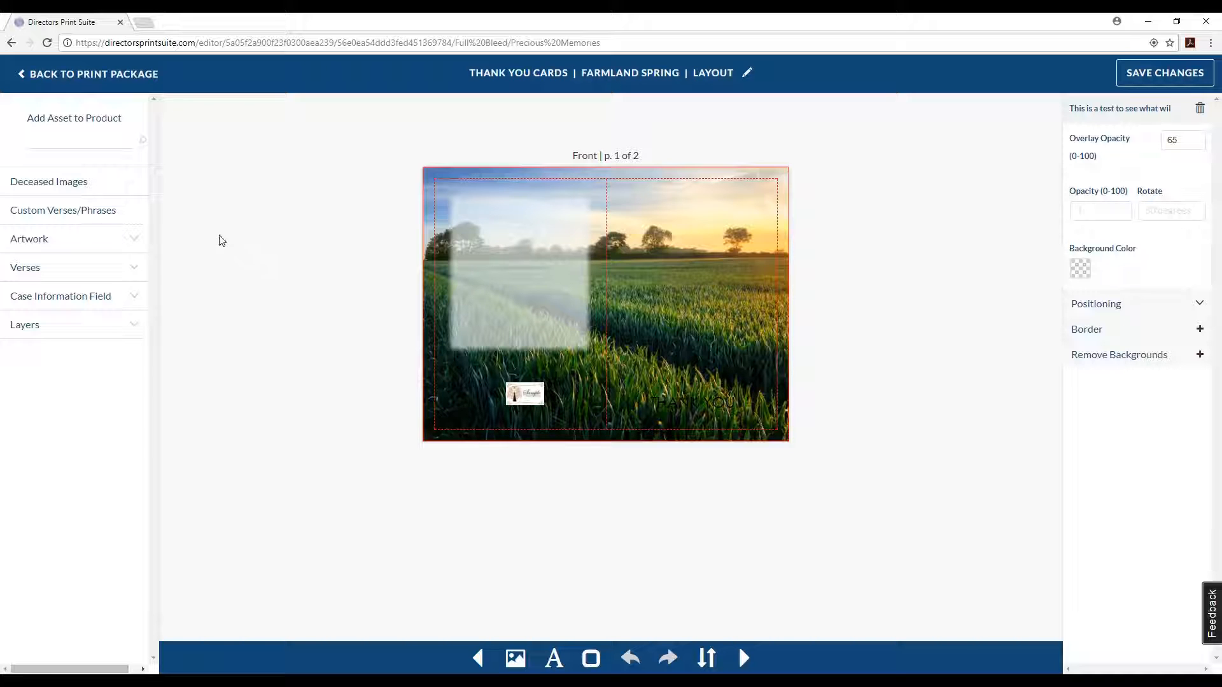
# Search the assets for "farm" and add the Corn 2 artwork to the front of the card
pyautogui.click(80, 142)
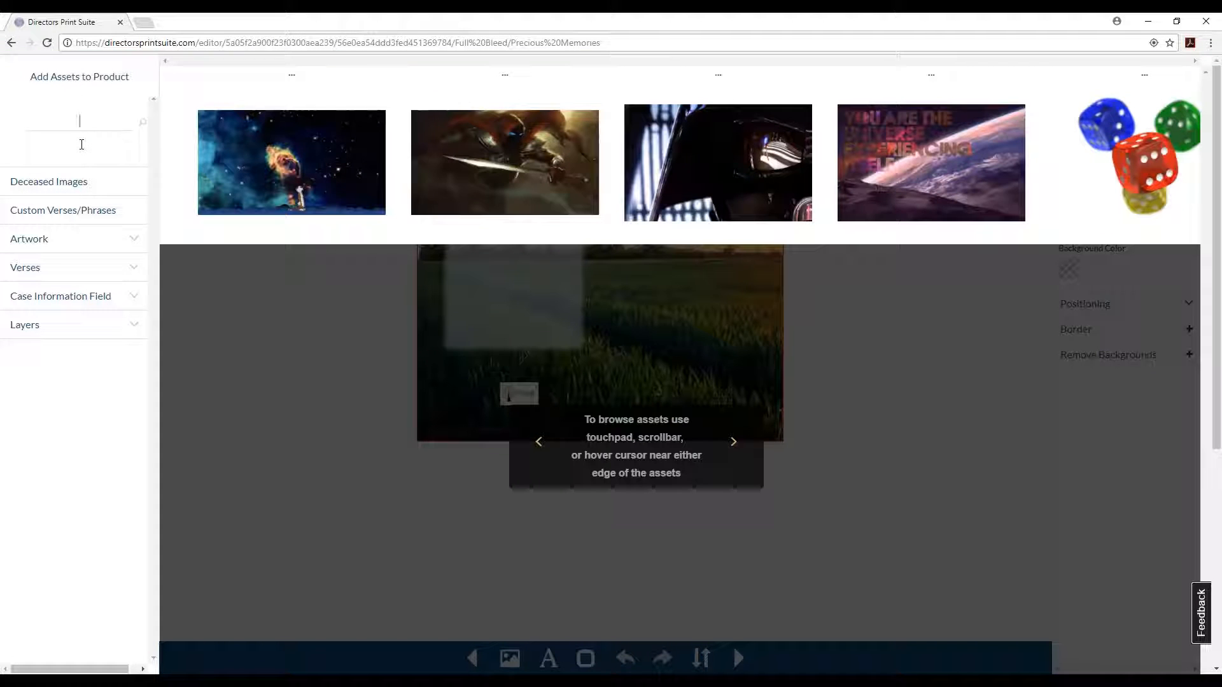
pyautogui.write('farm')
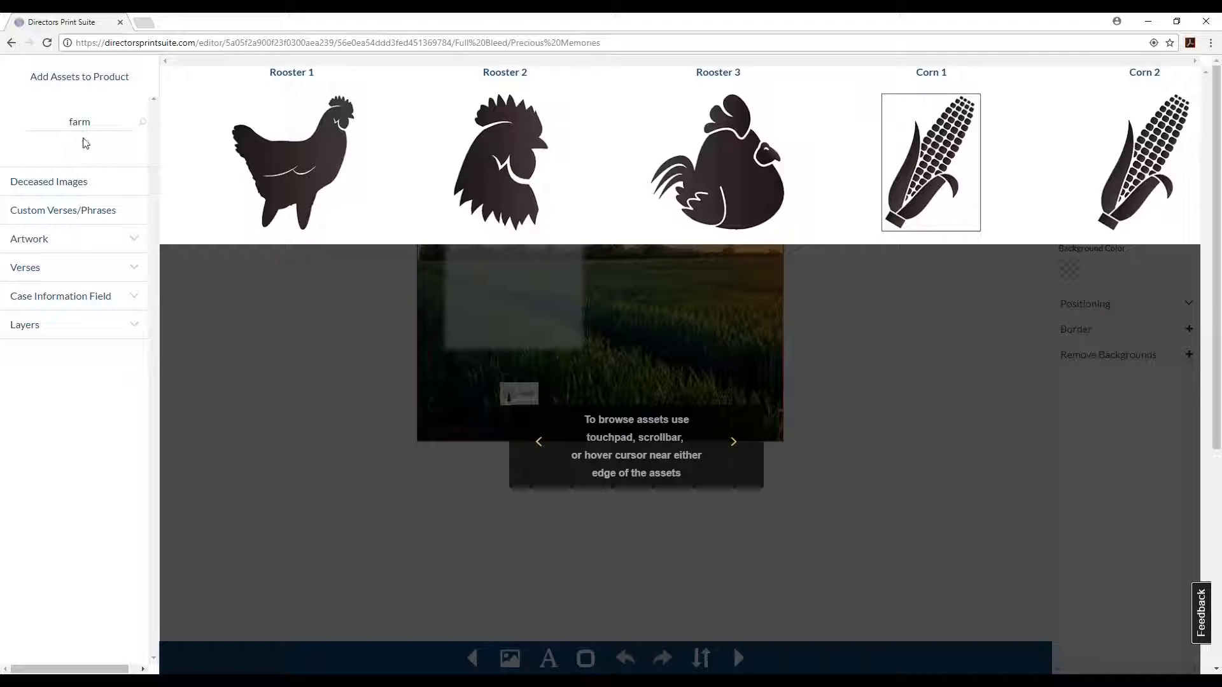
pyautogui.moveTo(215, 123)
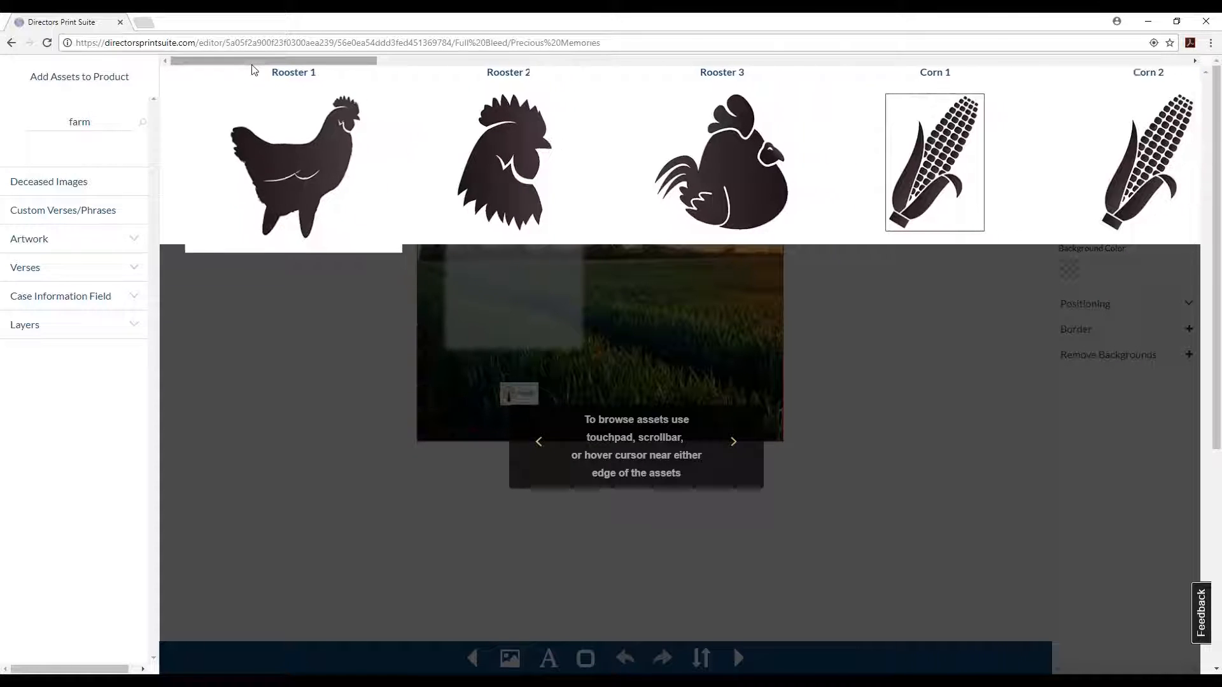
pyautogui.moveTo(255, 62); pyautogui.dragTo(364, 64)
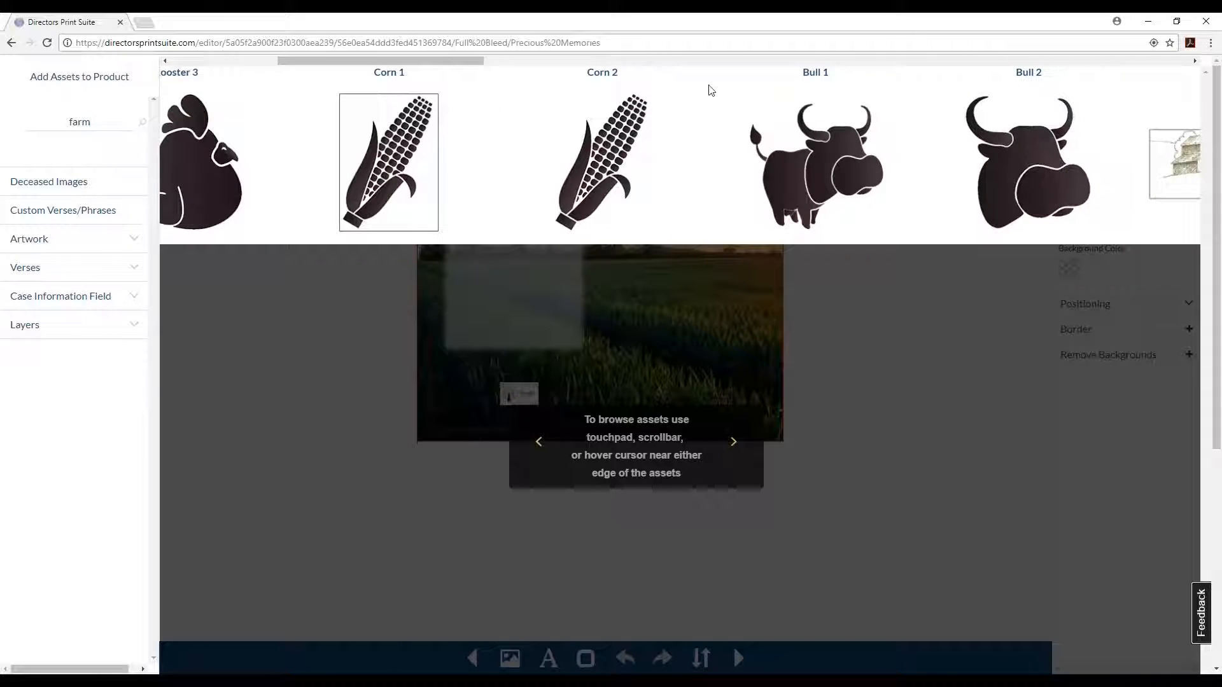
pyautogui.moveTo(649, 141)
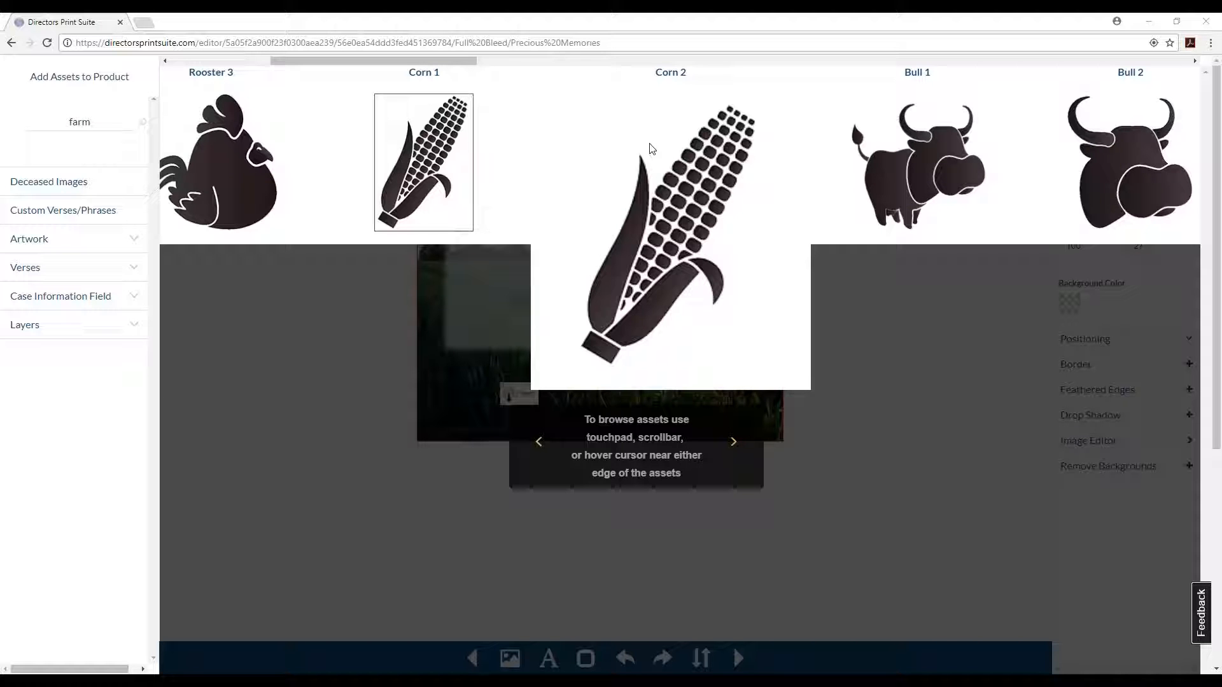
pyautogui.click(652, 148)
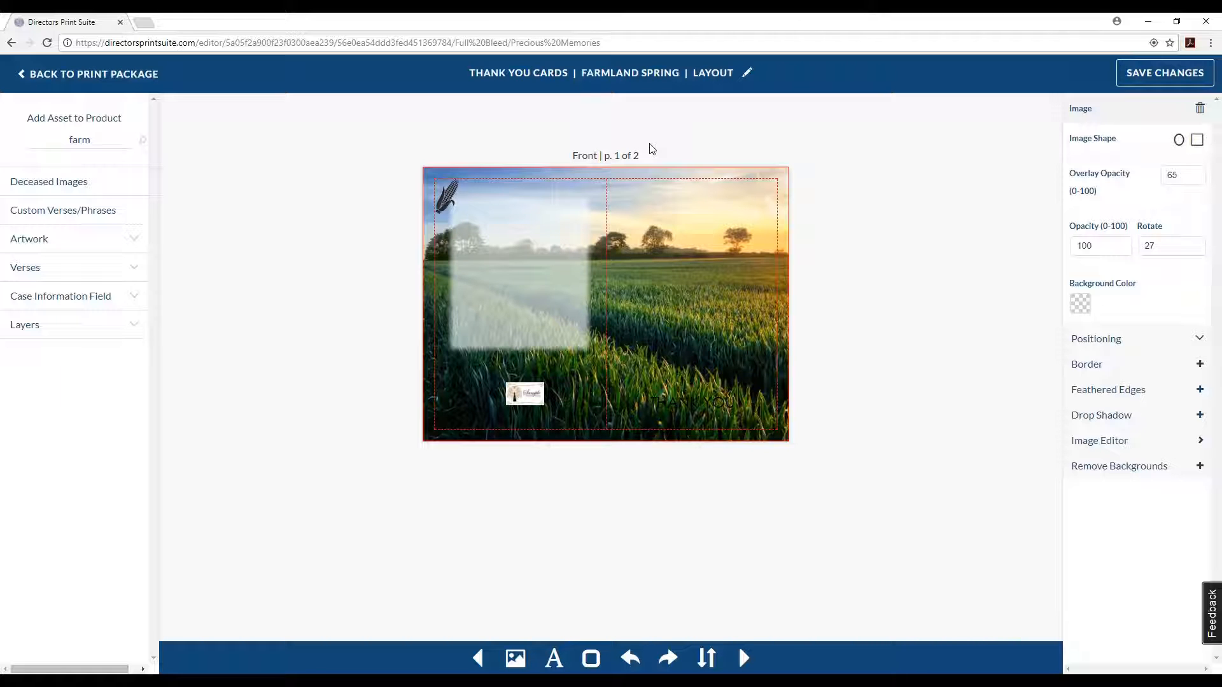
# Enlarge and rotate the corn artwork to 26.5 degrees over the translucent panel, and delete it from the card
pyautogui.moveTo(447, 205); pyautogui.dragTo(570, 318)
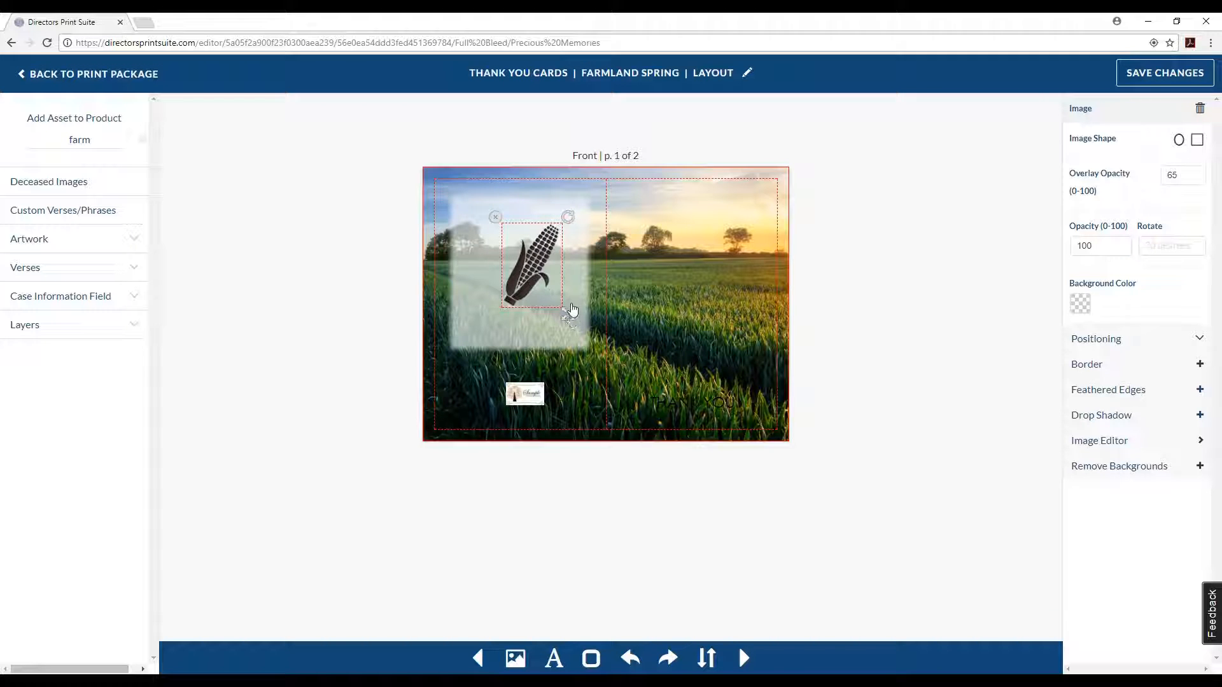
pyautogui.moveTo(568, 217); pyautogui.dragTo(578, 257)
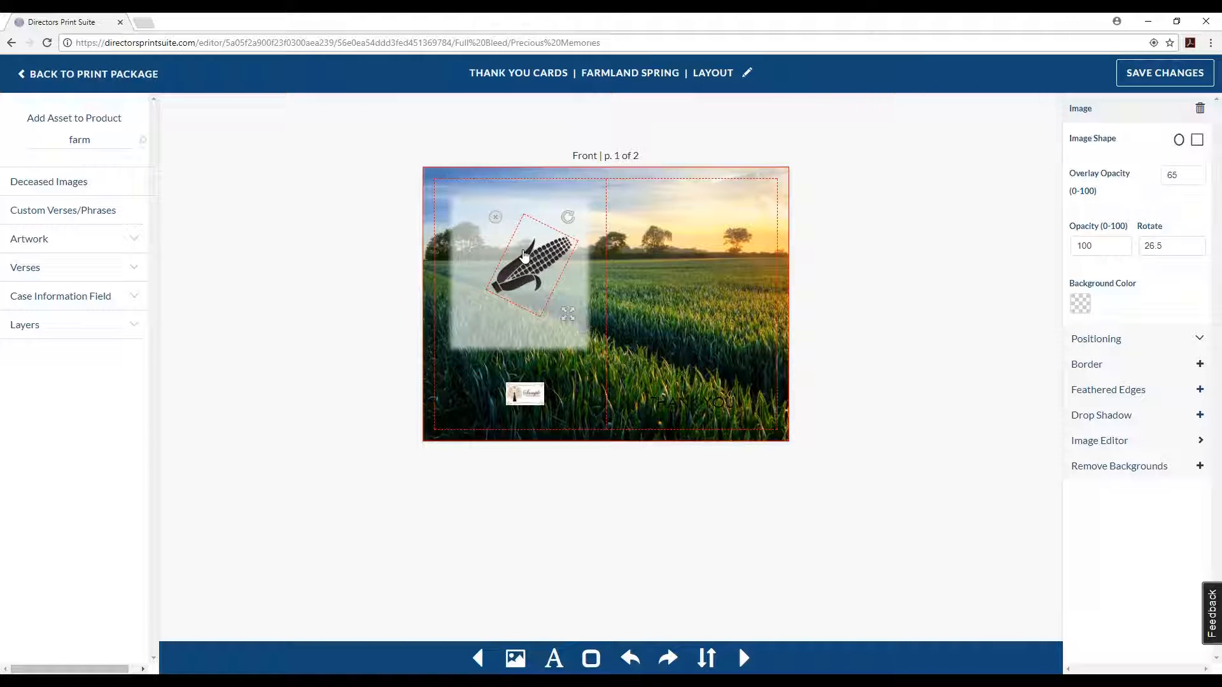
pyautogui.click(1200, 111)
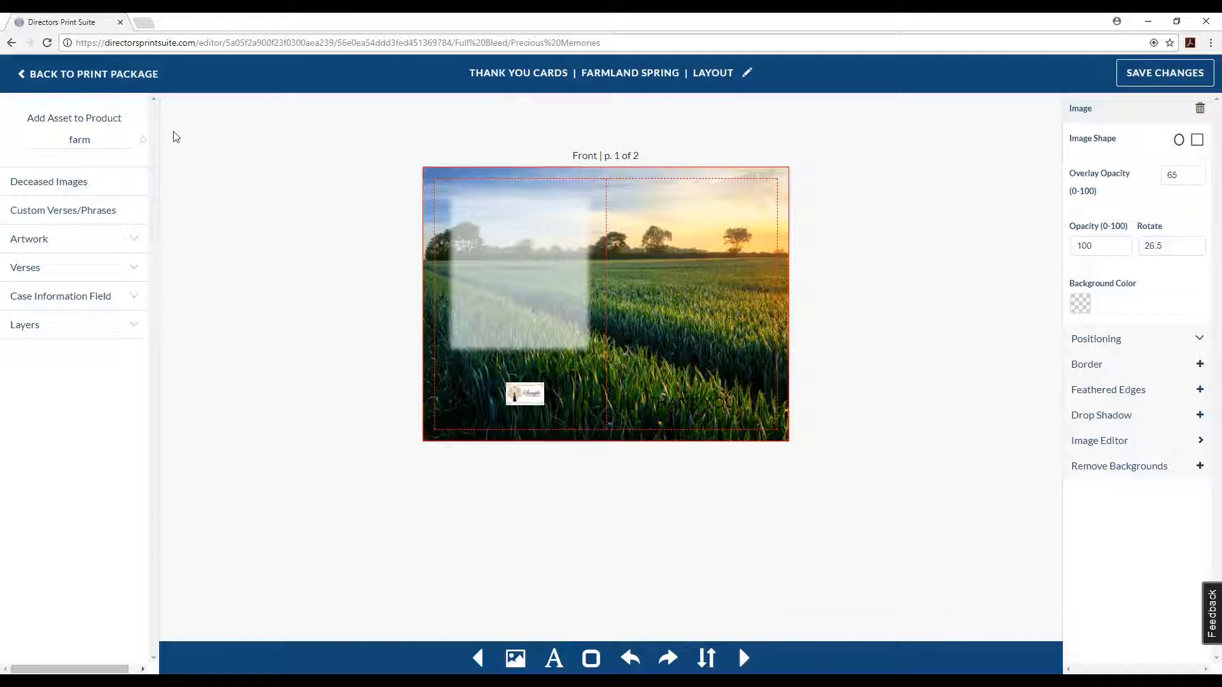
# Place the pink-shirt portrait from the deceased images on the card's translucent panel and delete it again
pyautogui.click(109, 185)
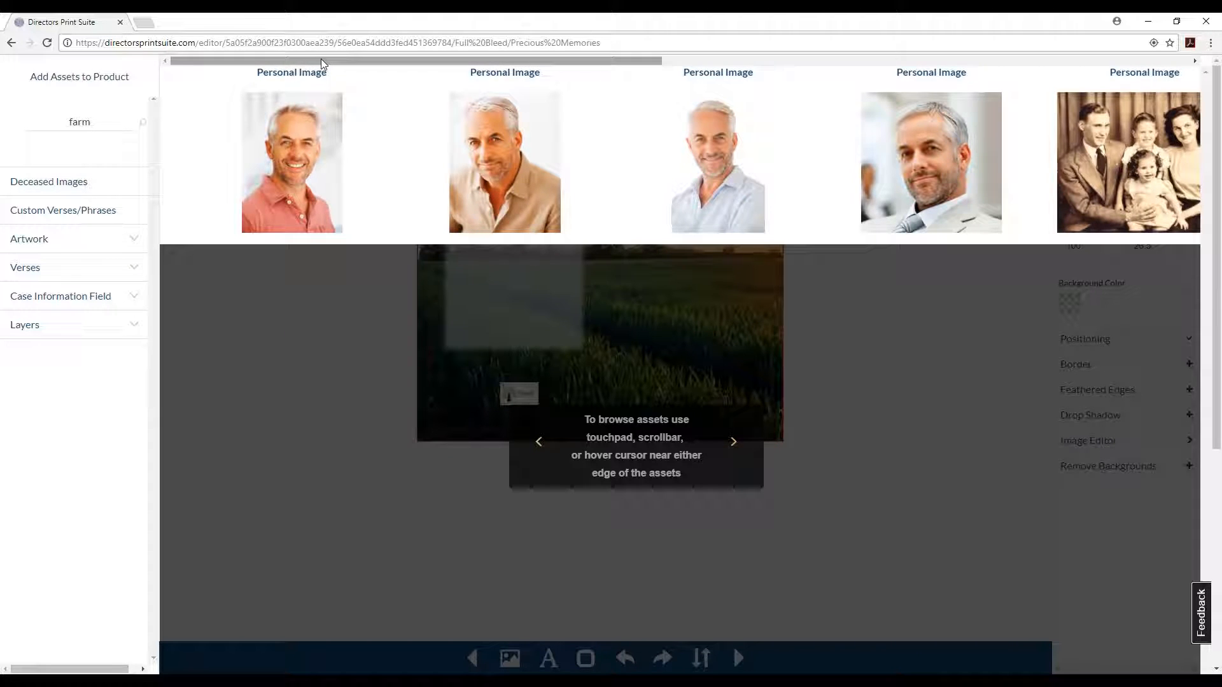
pyautogui.moveTo(336, 62)
pyautogui.mouseDown()
pyautogui.moveTo(463, 69)
pyautogui.moveTo(318, 76)
pyautogui.mouseUp()
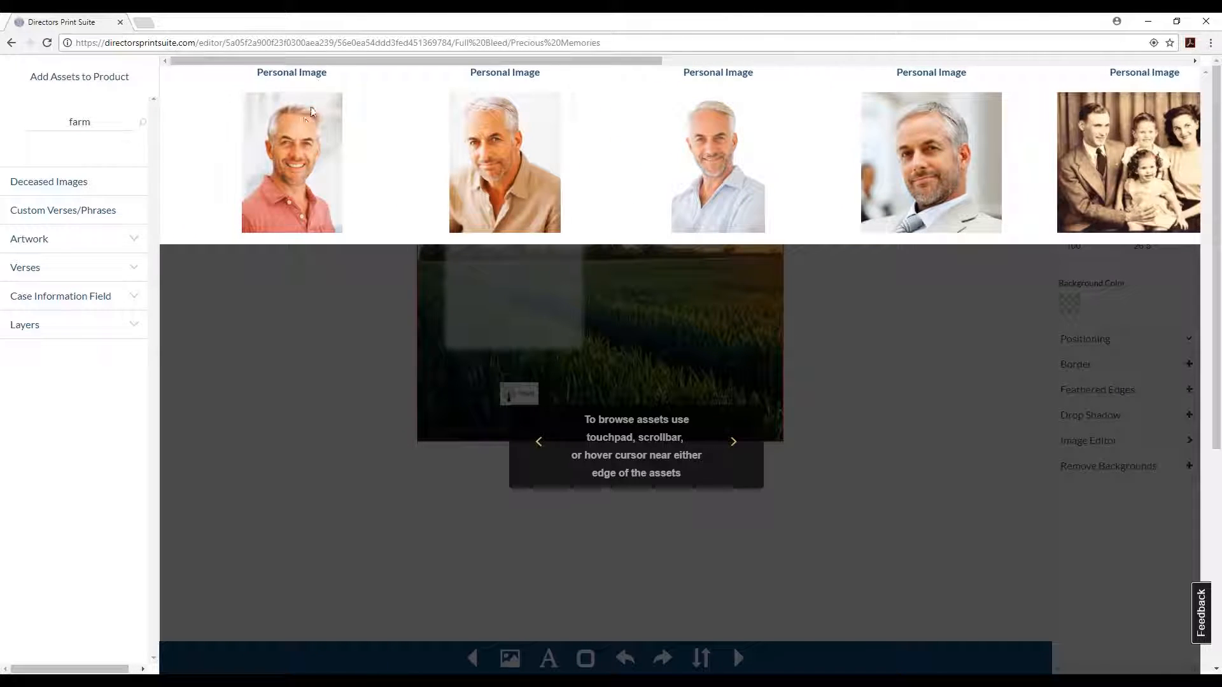
pyautogui.moveTo(312, 241)
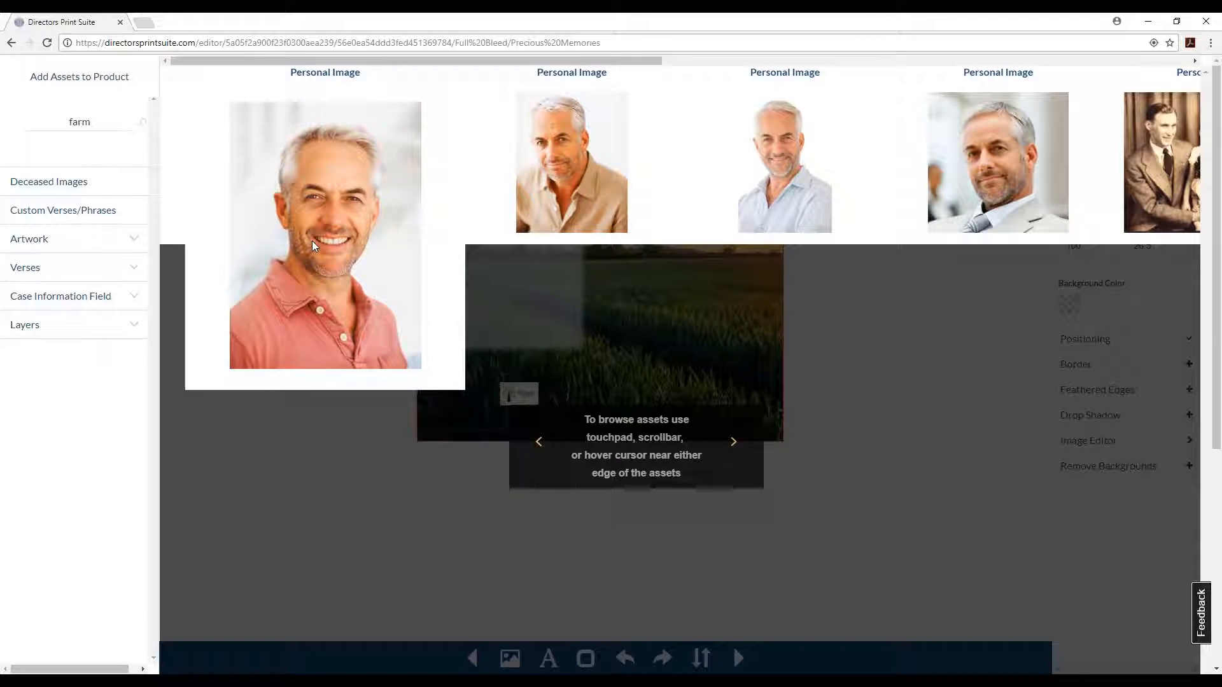
pyautogui.click(312, 240)
pyautogui.moveTo(463, 205); pyautogui.dragTo(488, 235)
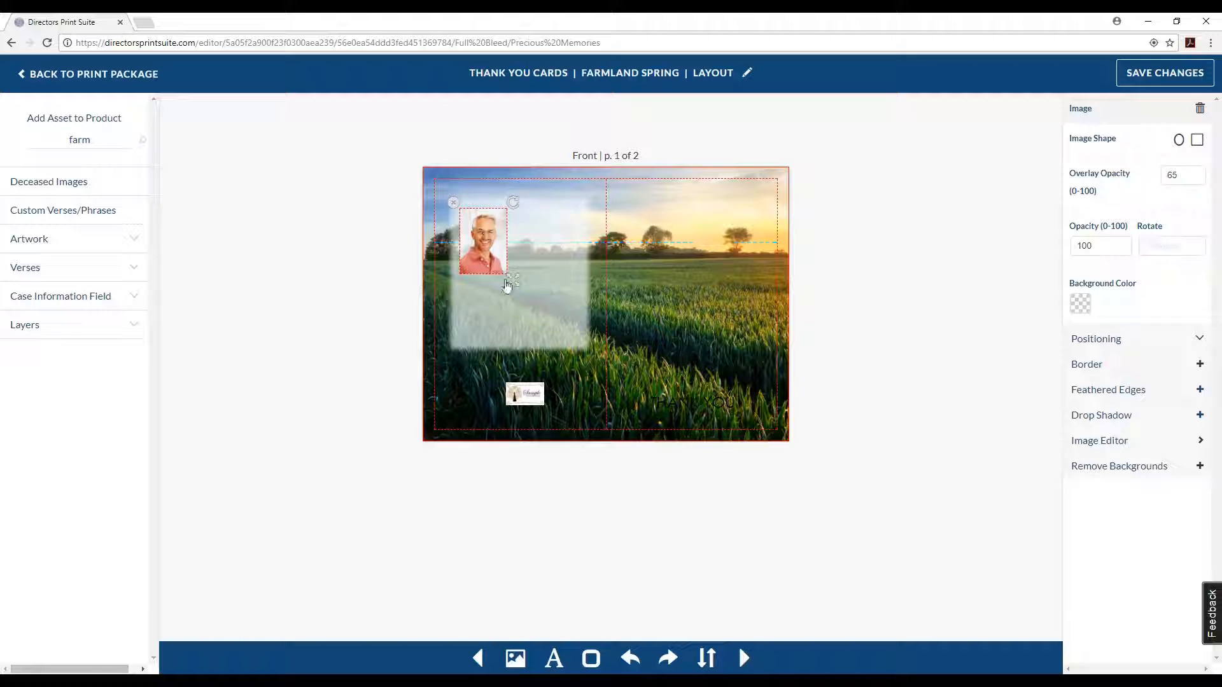
pyautogui.click(453, 203)
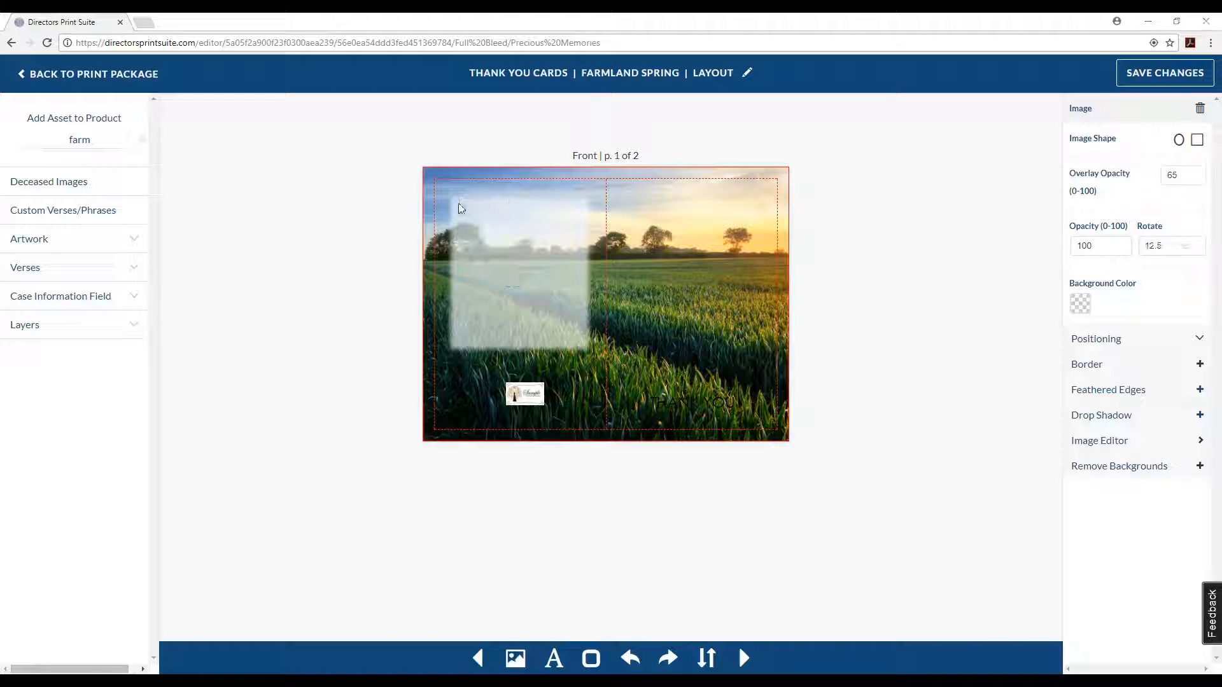
# Add the custom verse 1 Colossians 1, 3 to the front of the card and delete it again
pyautogui.click(75, 219)
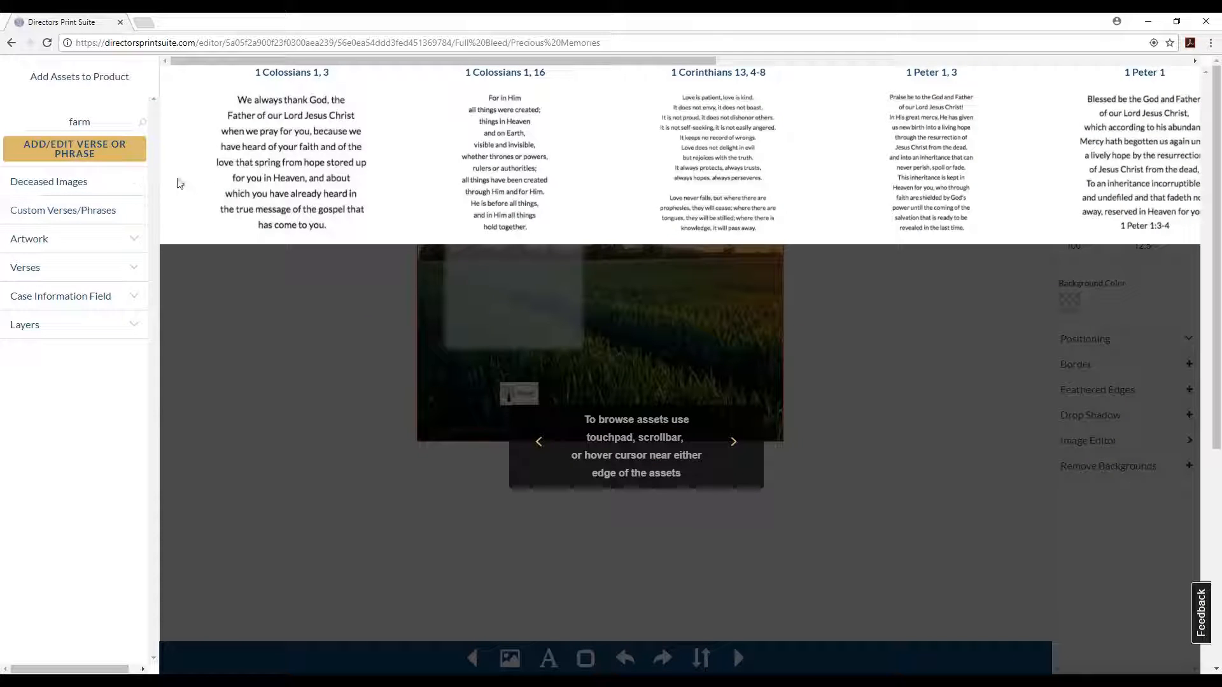
pyautogui.moveTo(300, 210)
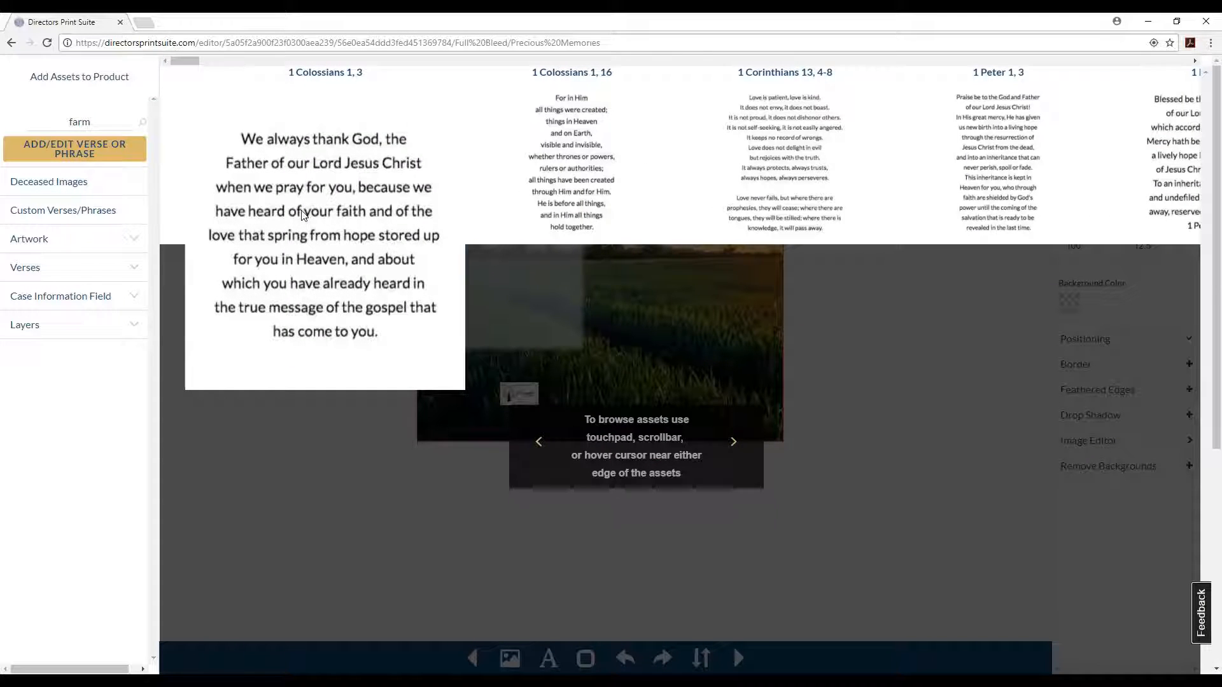
pyautogui.click(303, 215)
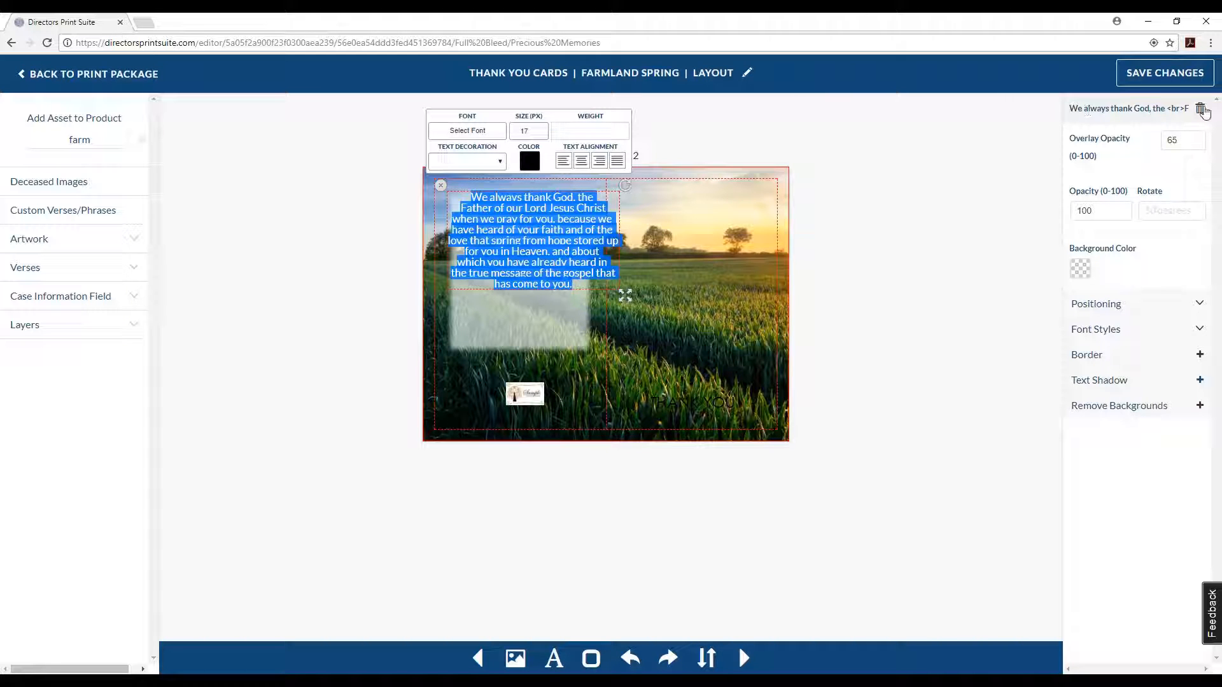
pyautogui.click(1200, 108)
# Open the custom verse editor, load the pre-selected verse A Little While, and save it
pyautogui.click(29, 212)
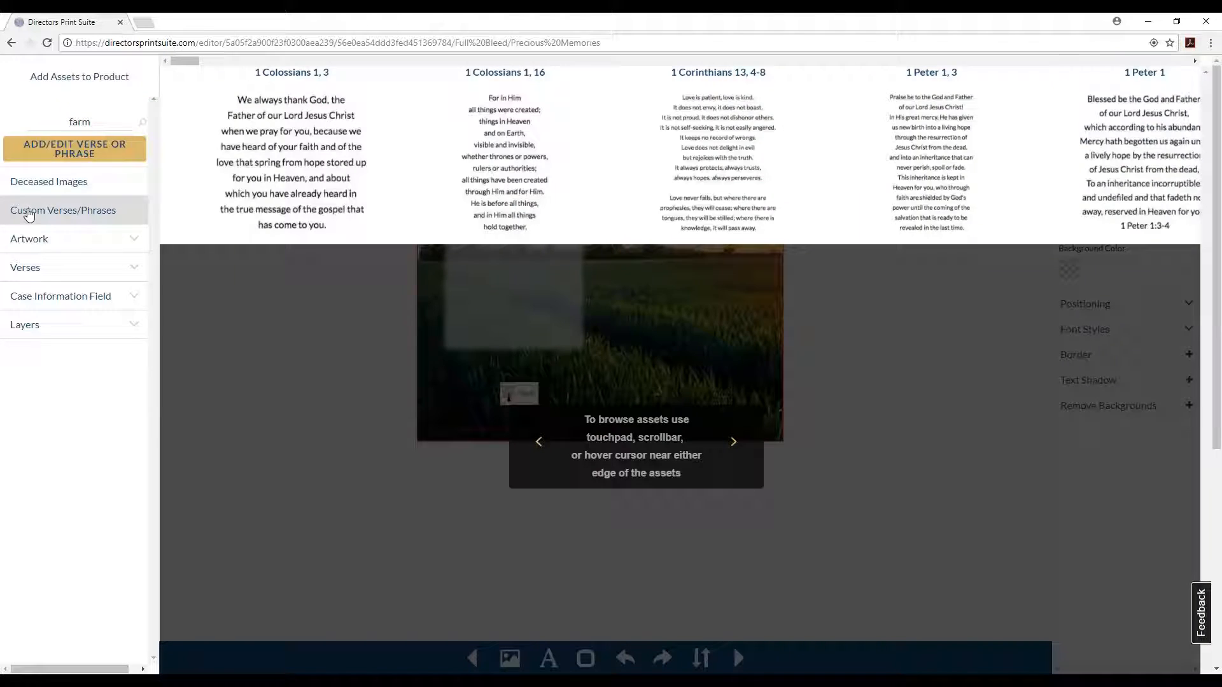
pyautogui.click(76, 147)
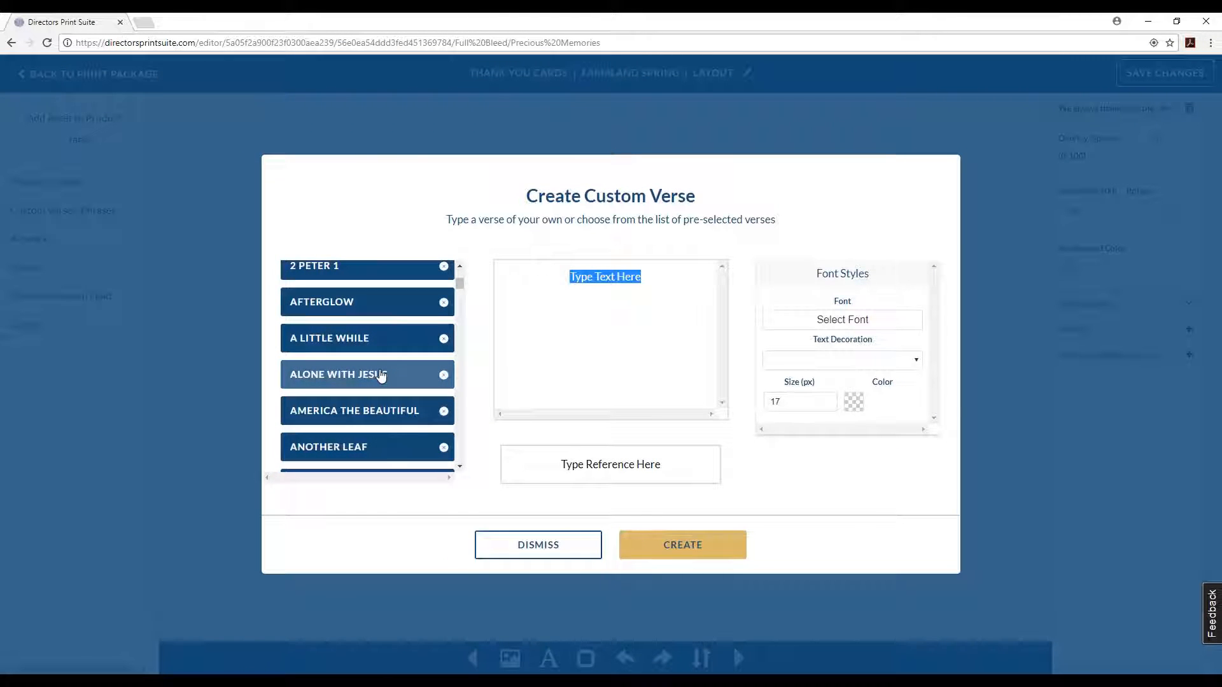
pyautogui.click(356, 338)
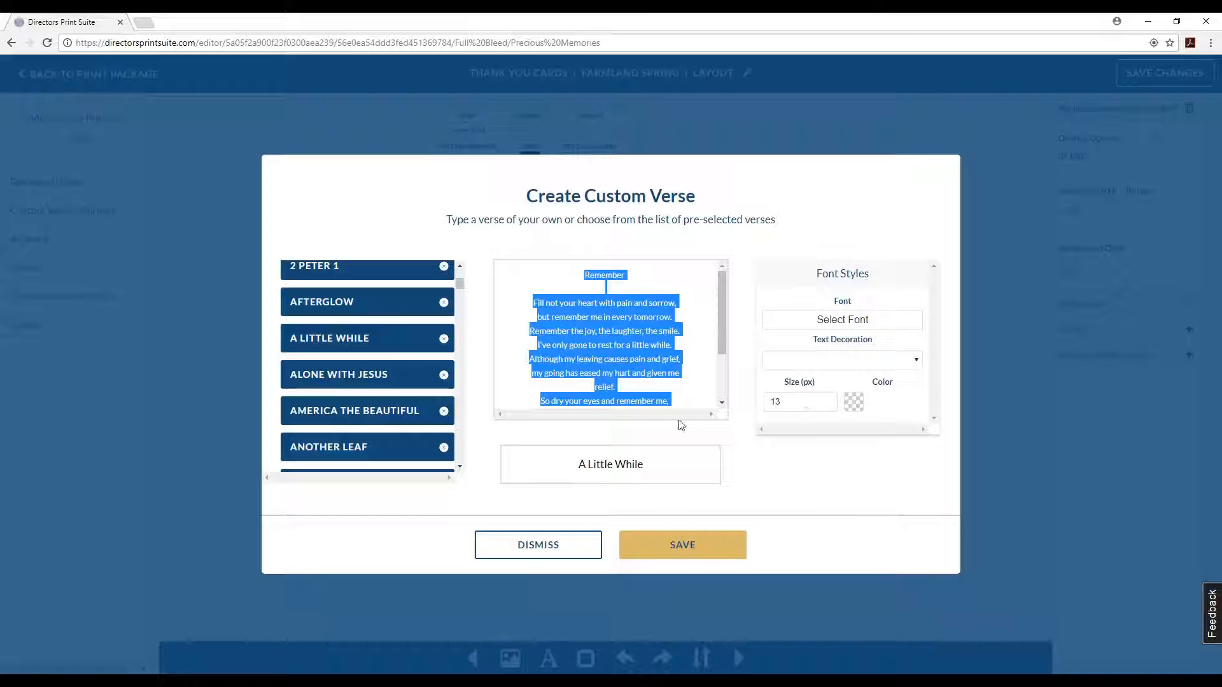
pyautogui.click(679, 538)
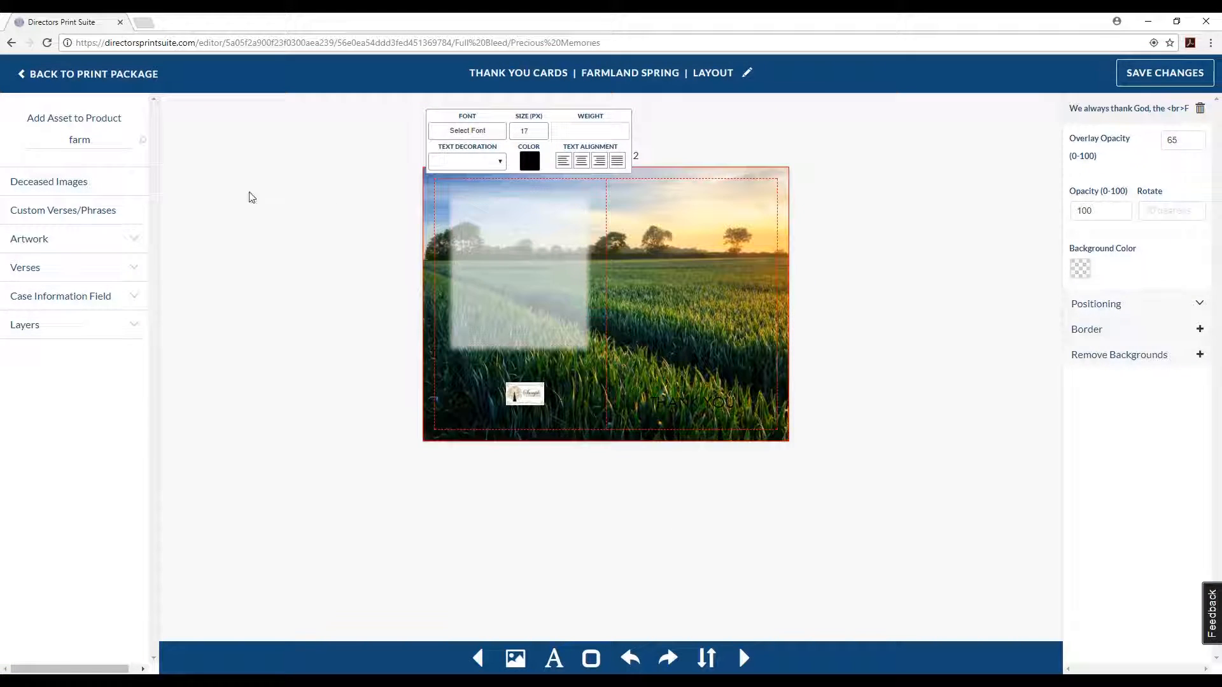
# Preview 1 Corinthians 13, 4-8 among the custom verses and close the gallery without adding anything
pyautogui.click(93, 216)
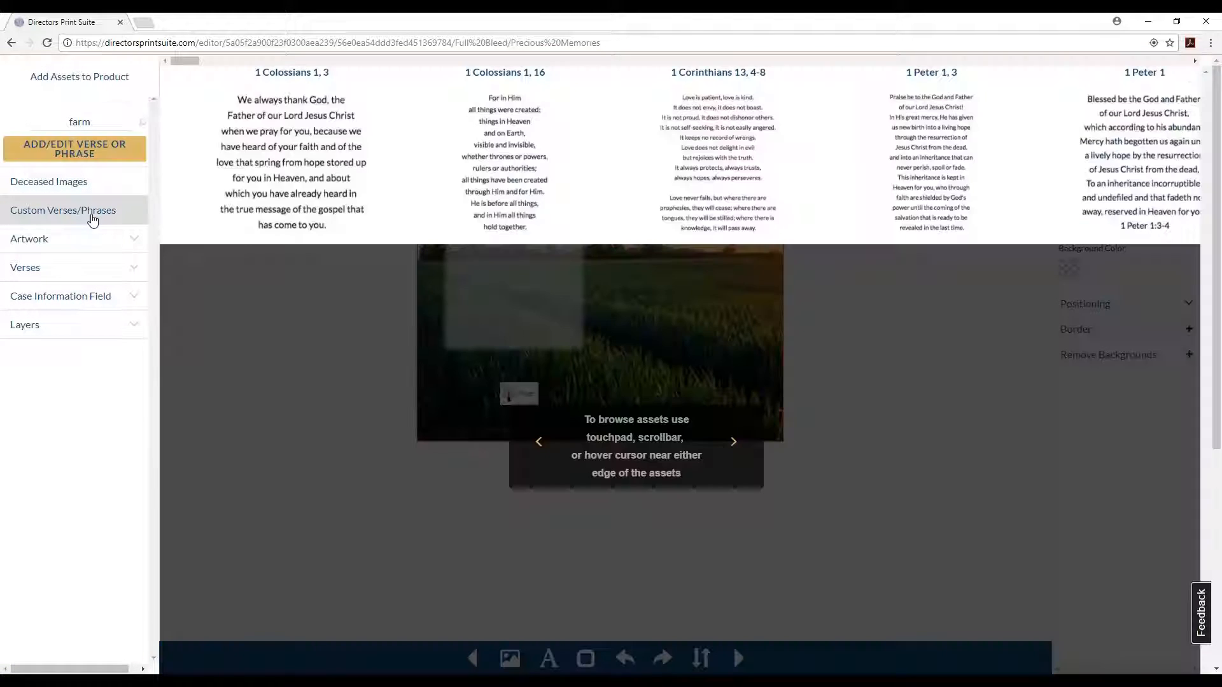
pyautogui.moveTo(778, 175)
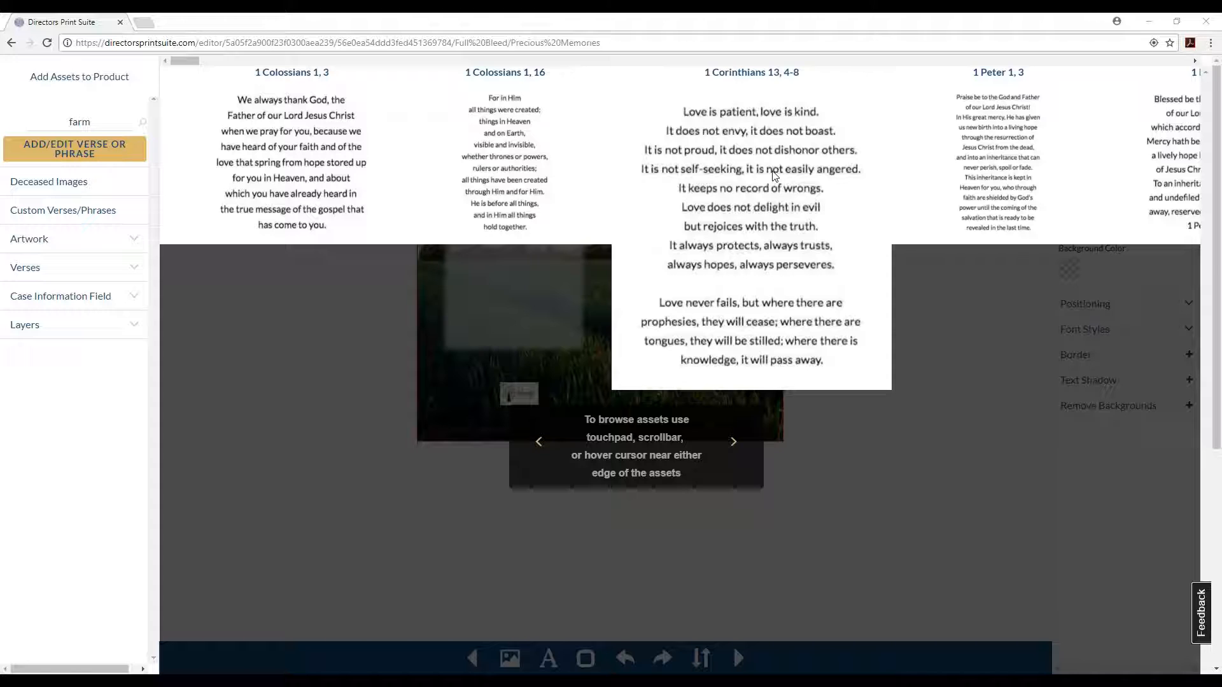
pyautogui.click(341, 440)
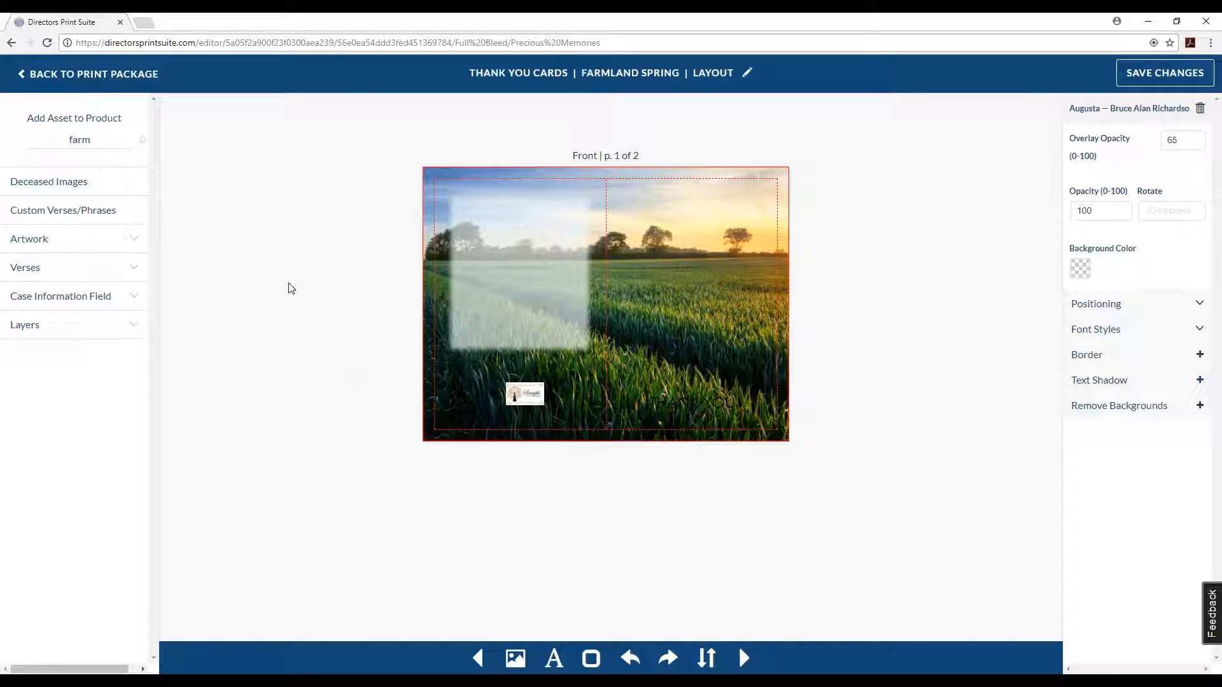
# Add the Footprints verse from the prayer card verses to the front of the card
pyautogui.click(111, 243)
pyautogui.click(61, 389)
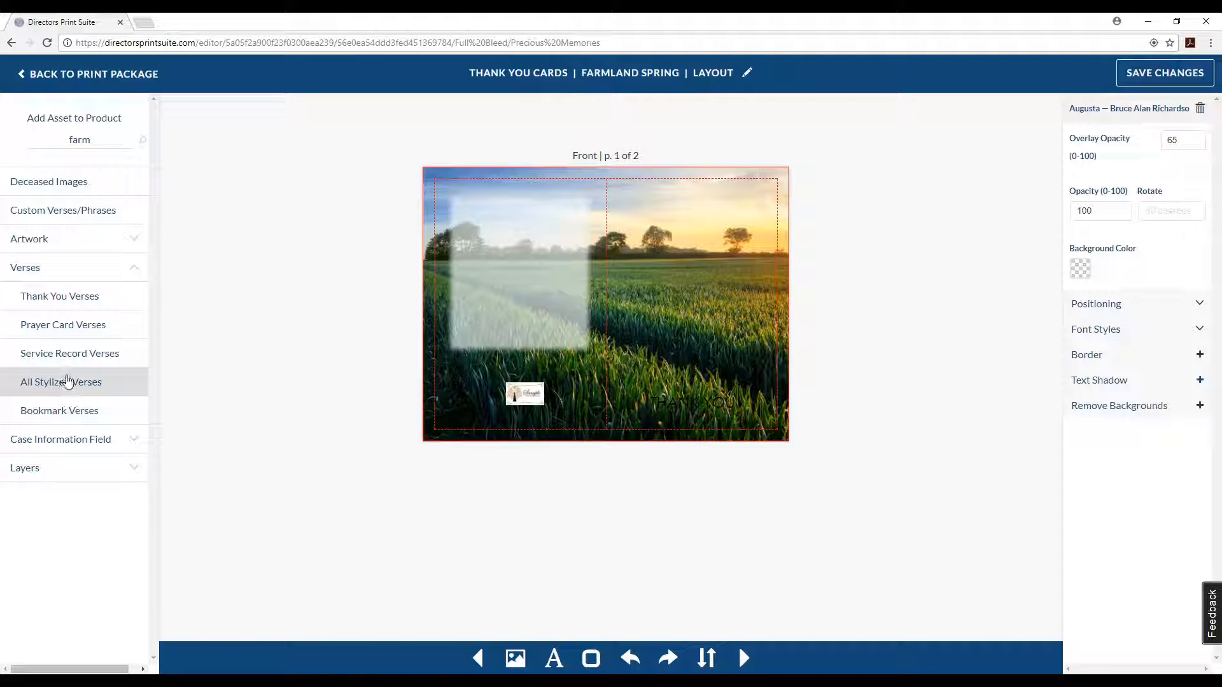
pyautogui.click(89, 330)
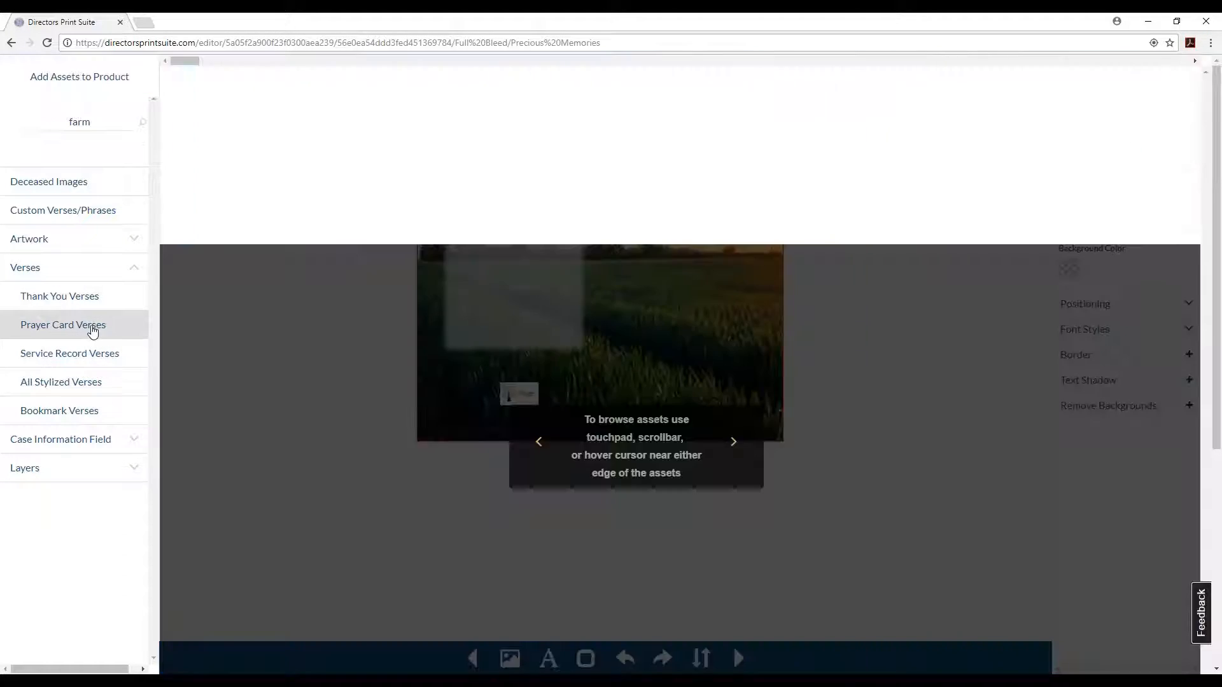
pyautogui.moveTo(422, 151)
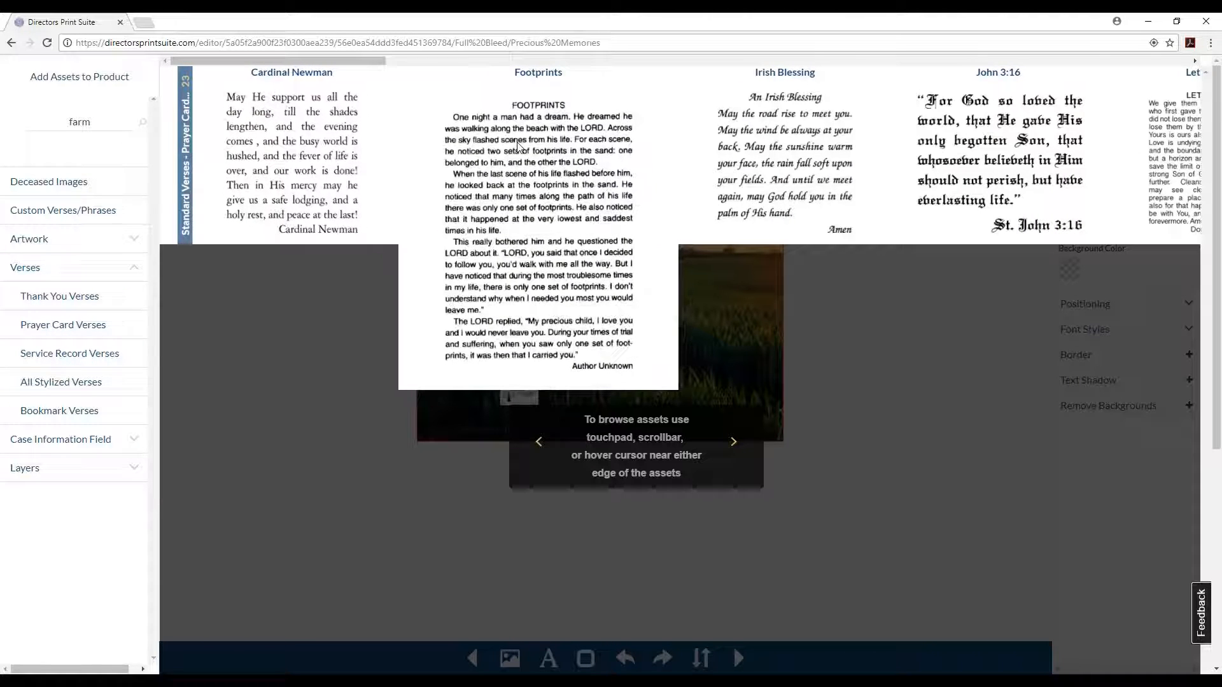
pyautogui.click(533, 189)
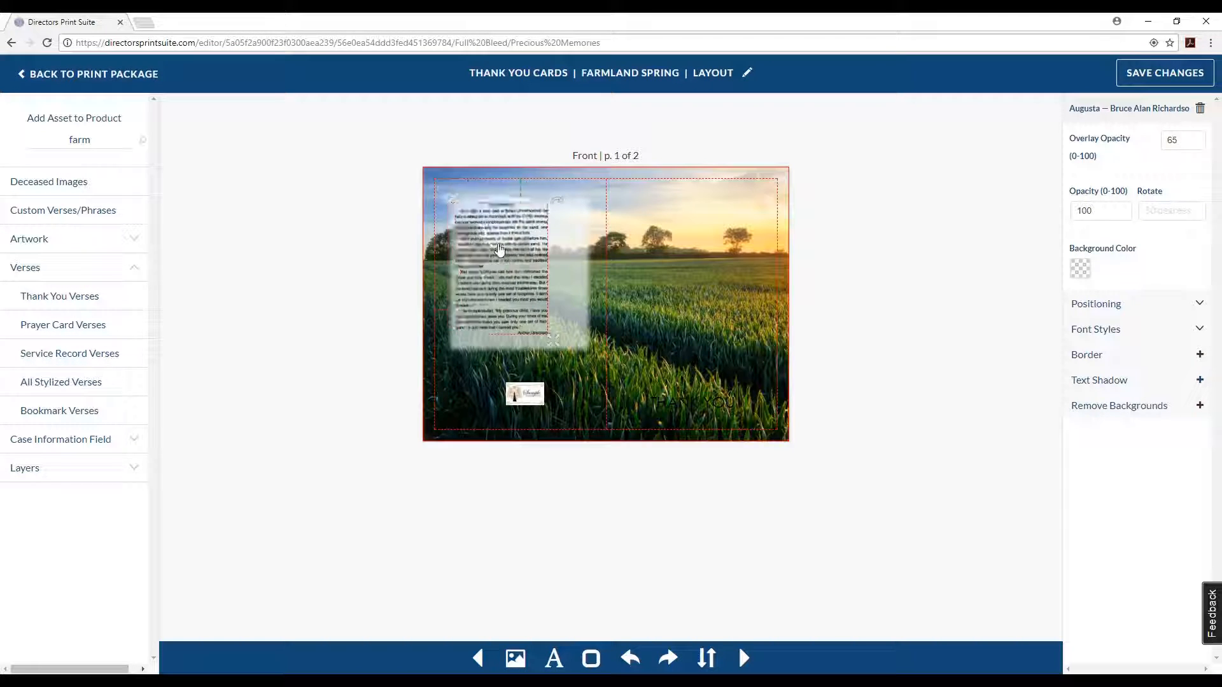
# Enlarge the Footprints verse across the card's front half and delete it, collapsing the verse categories
pyautogui.moveTo(558, 353); pyautogui.dragTo(612, 424)
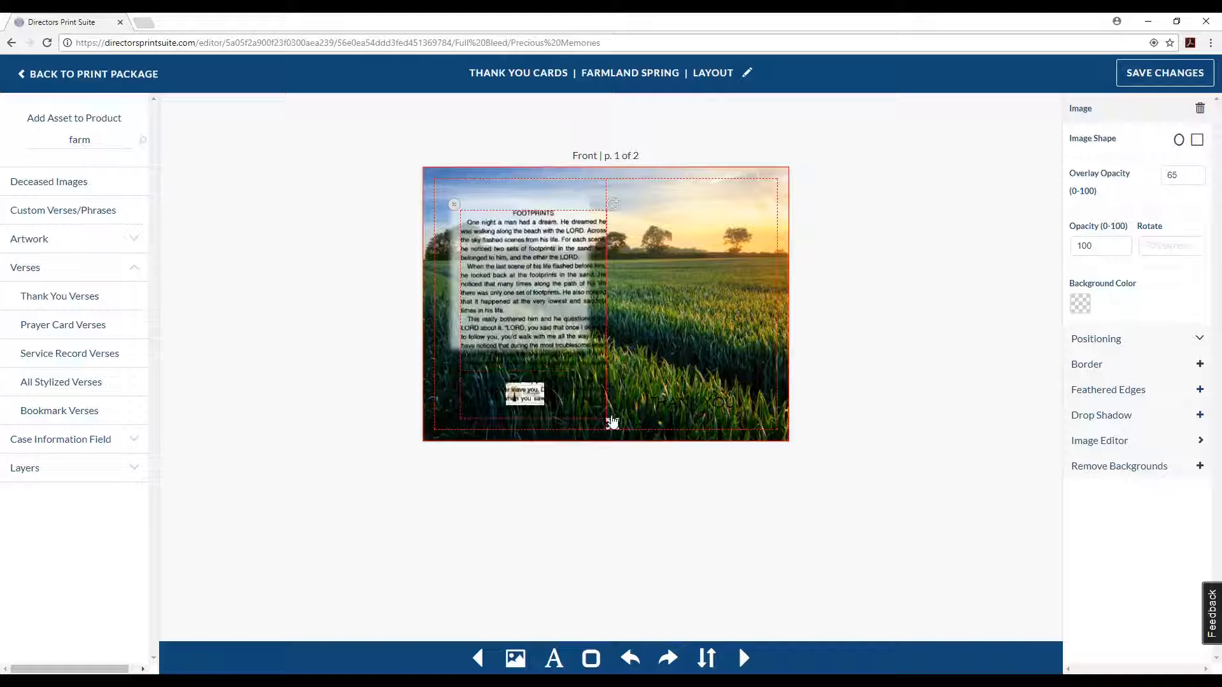
pyautogui.click(1199, 108)
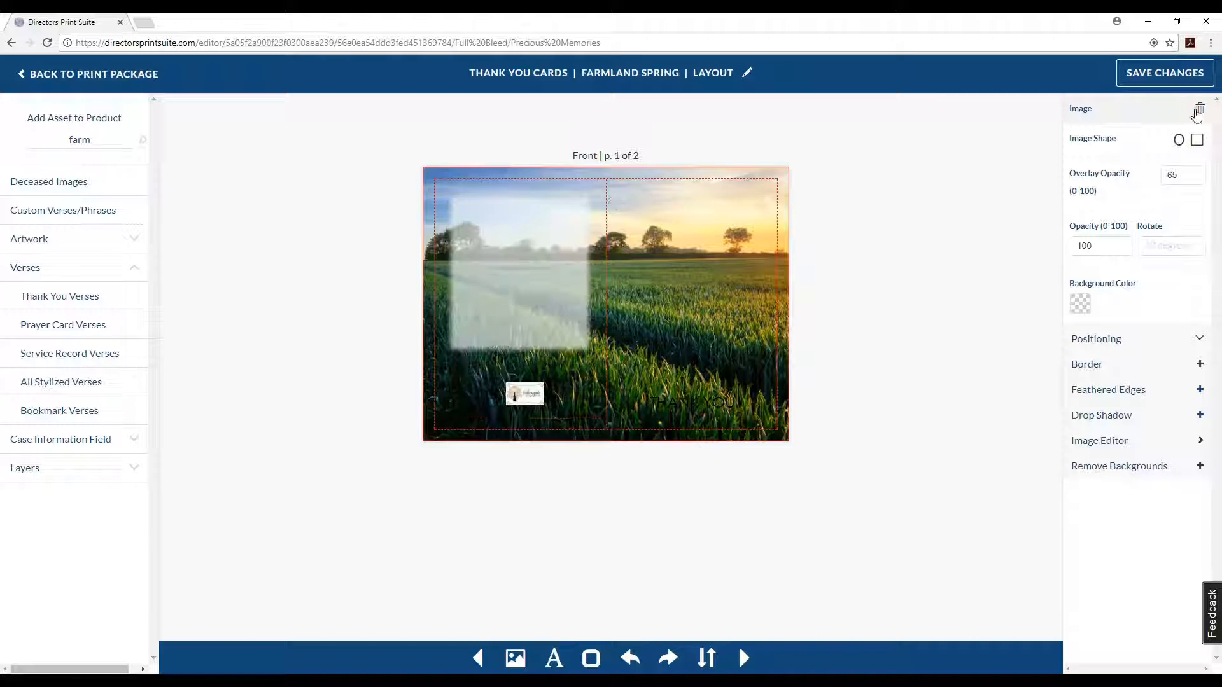
pyautogui.click(89, 279)
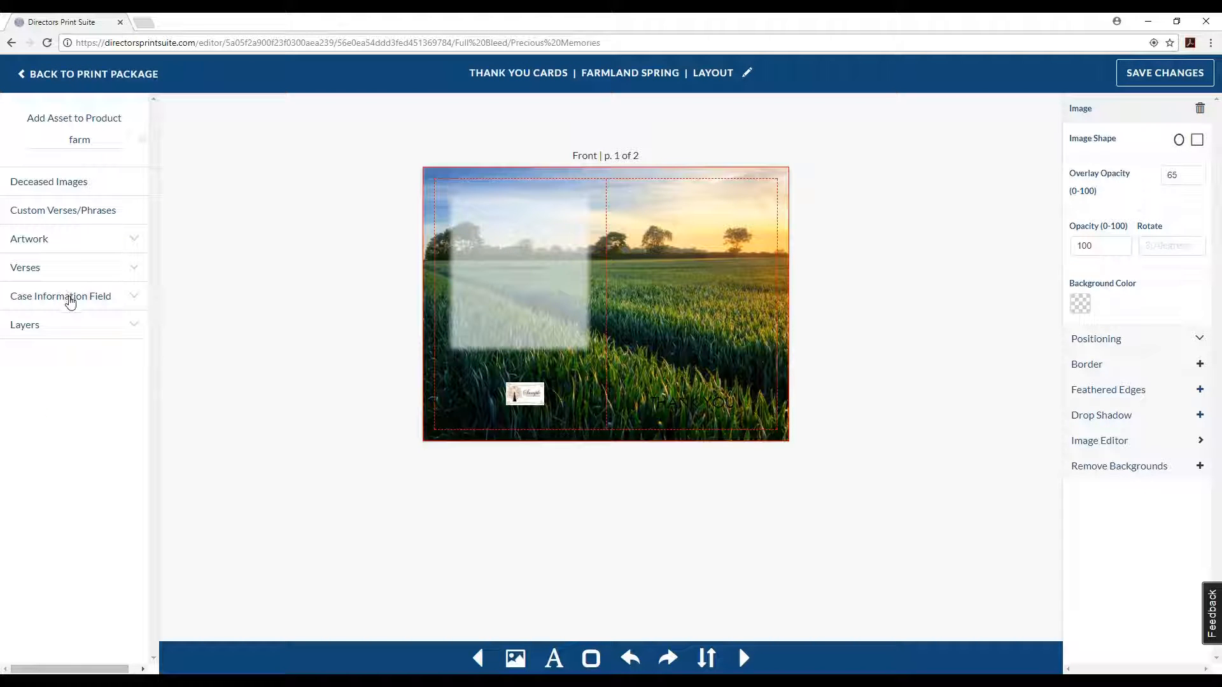
# Place the Obituary case information field over the card's translucent panel and delete it again
pyautogui.click(70, 299)
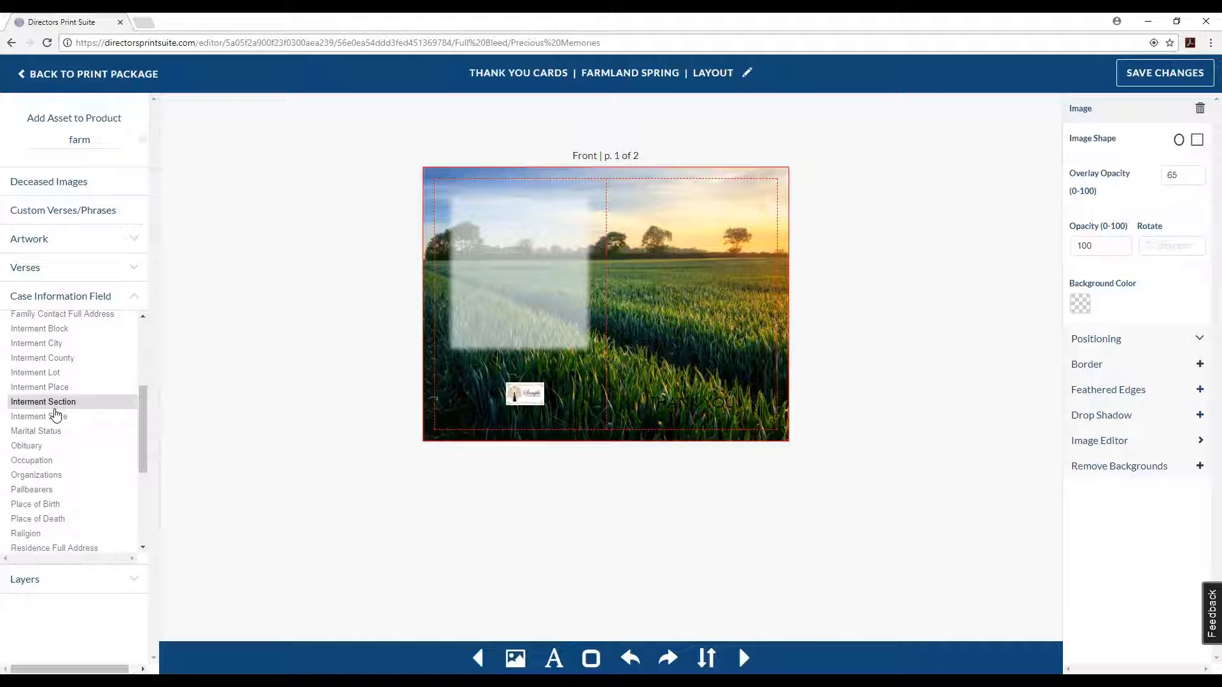
pyautogui.click(46, 453)
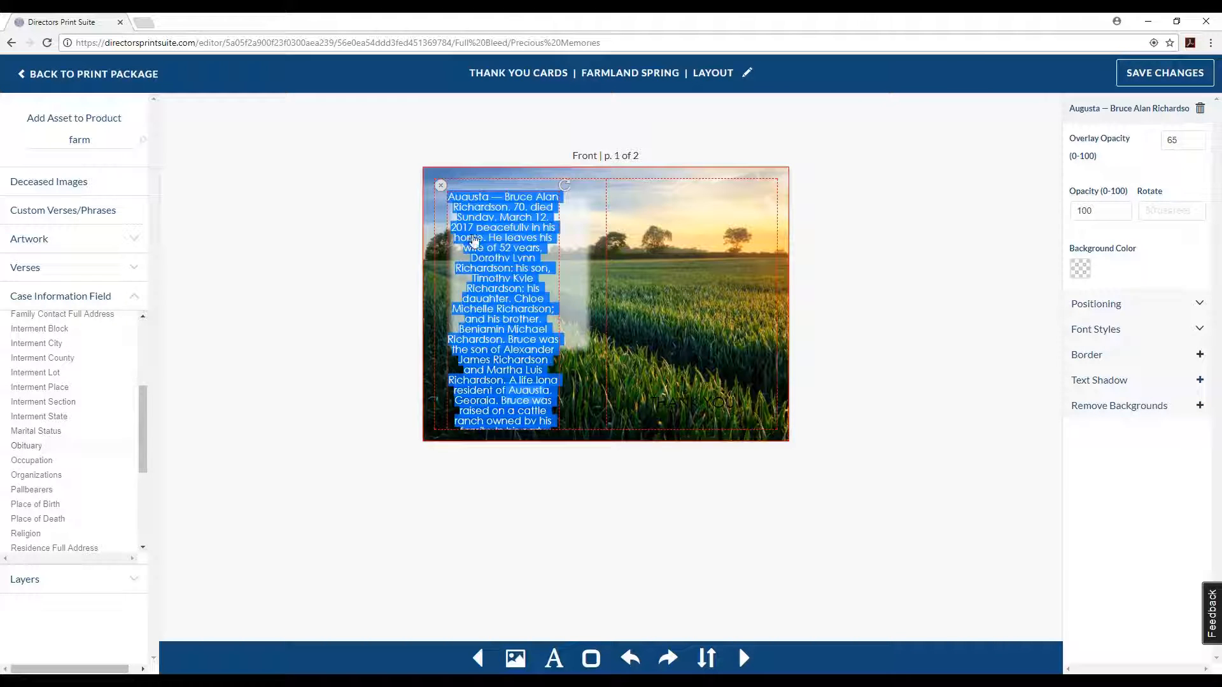
pyautogui.moveTo(476, 241); pyautogui.dragTo(493, 239)
pyautogui.click(493, 238)
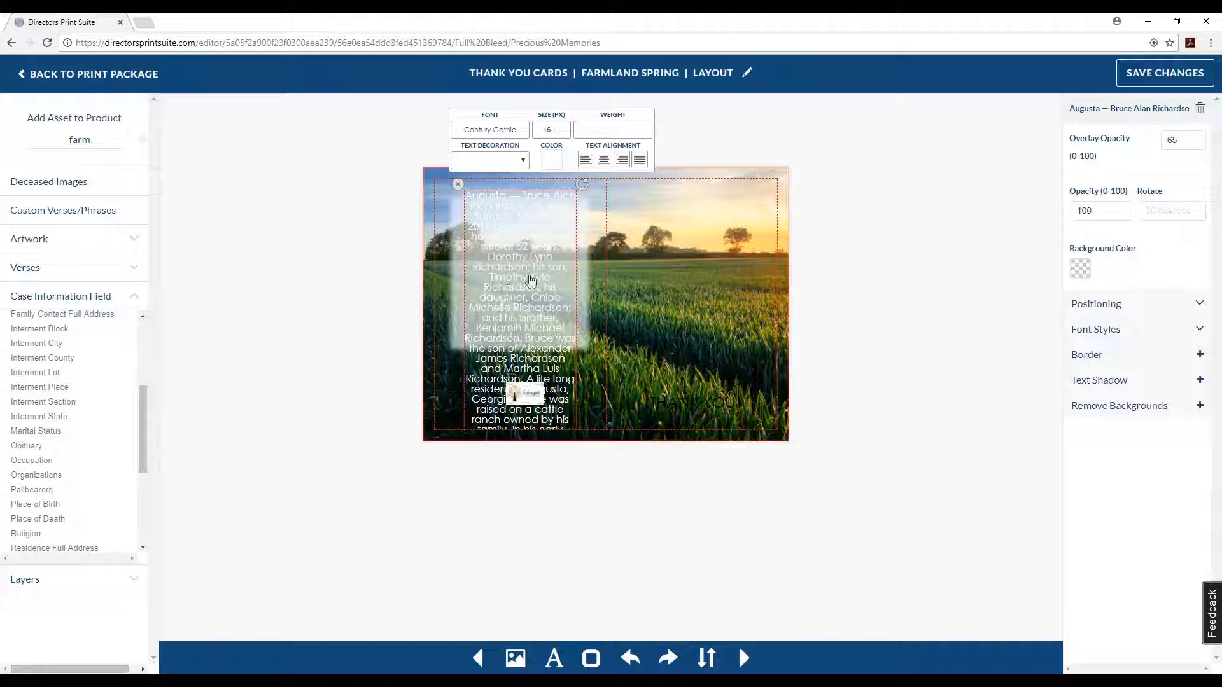
pyautogui.click(1199, 113)
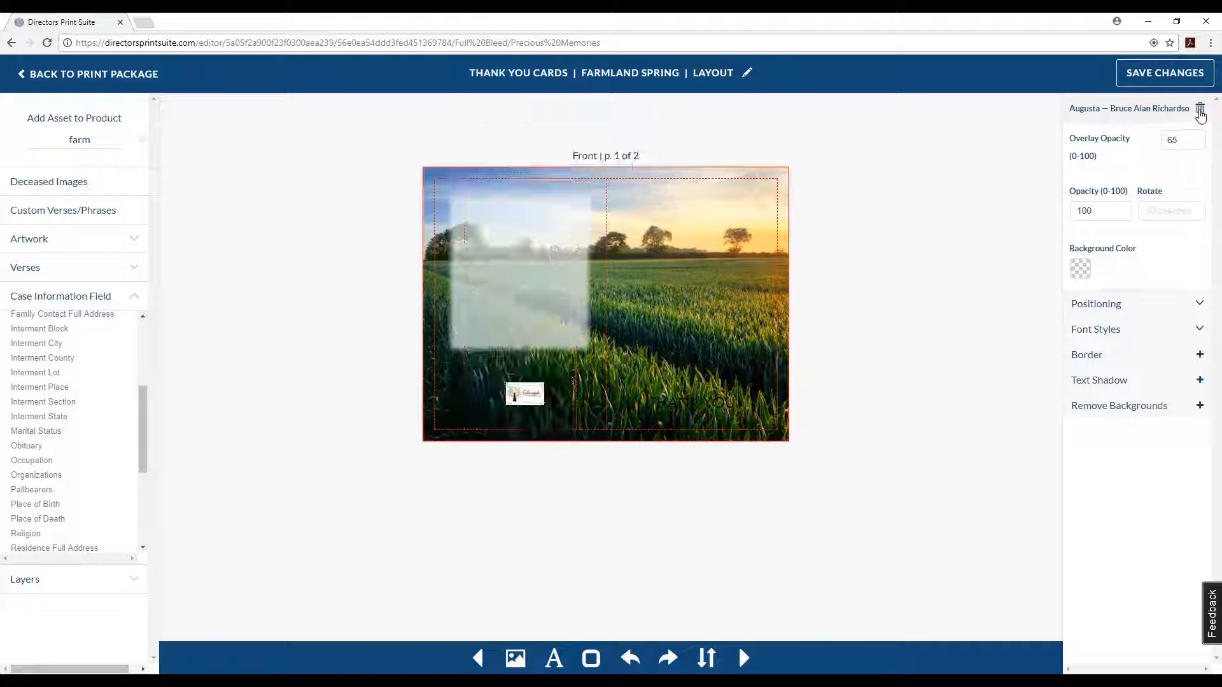
# Switch from the case information fields to the Watermarks layer and enter 0 as the Watermark 1 opacity
pyautogui.click(58, 303)
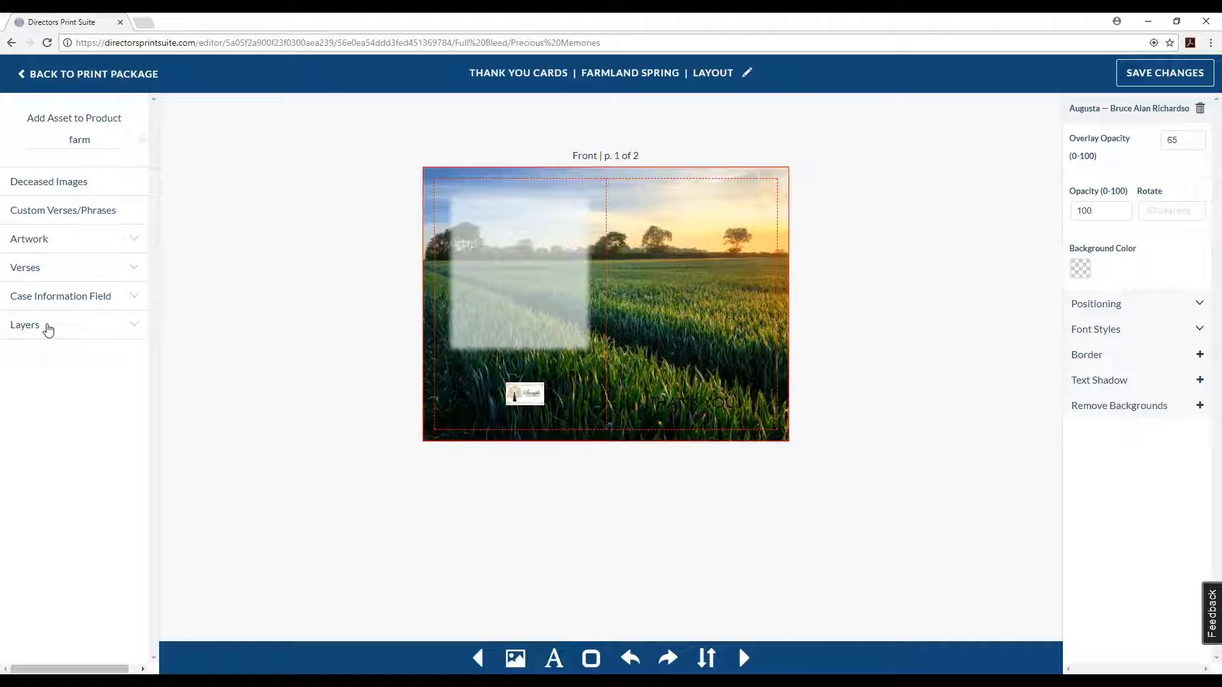
pyautogui.click(48, 330)
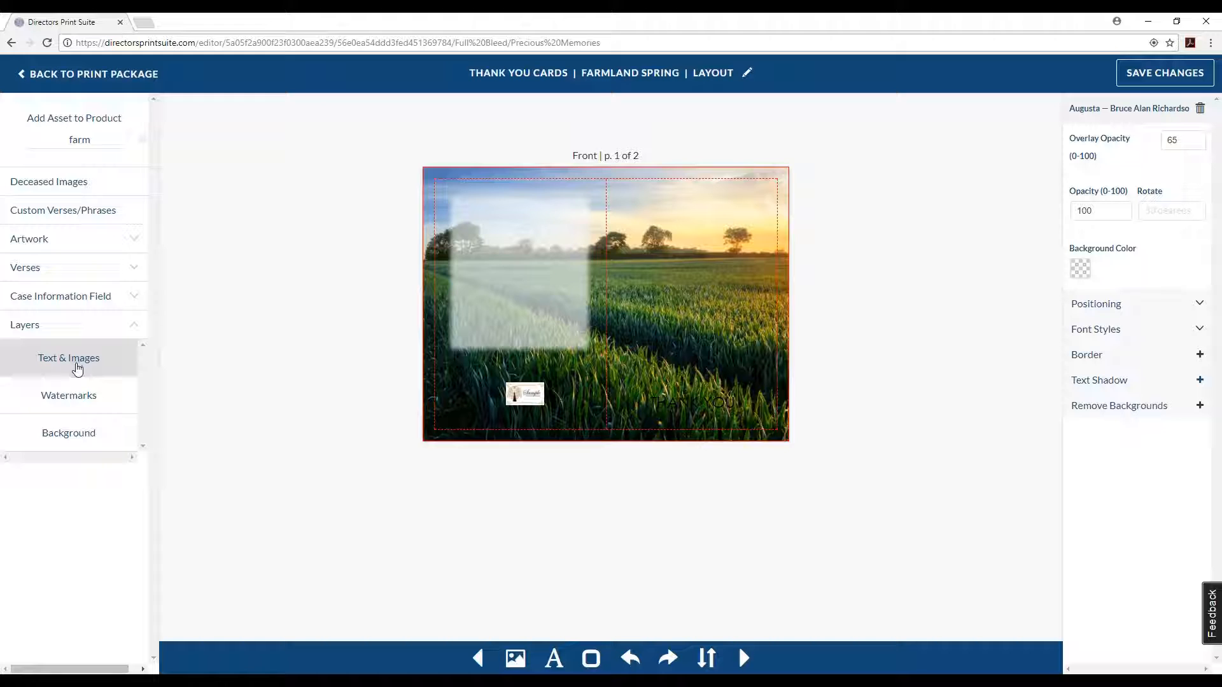
pyautogui.click(74, 394)
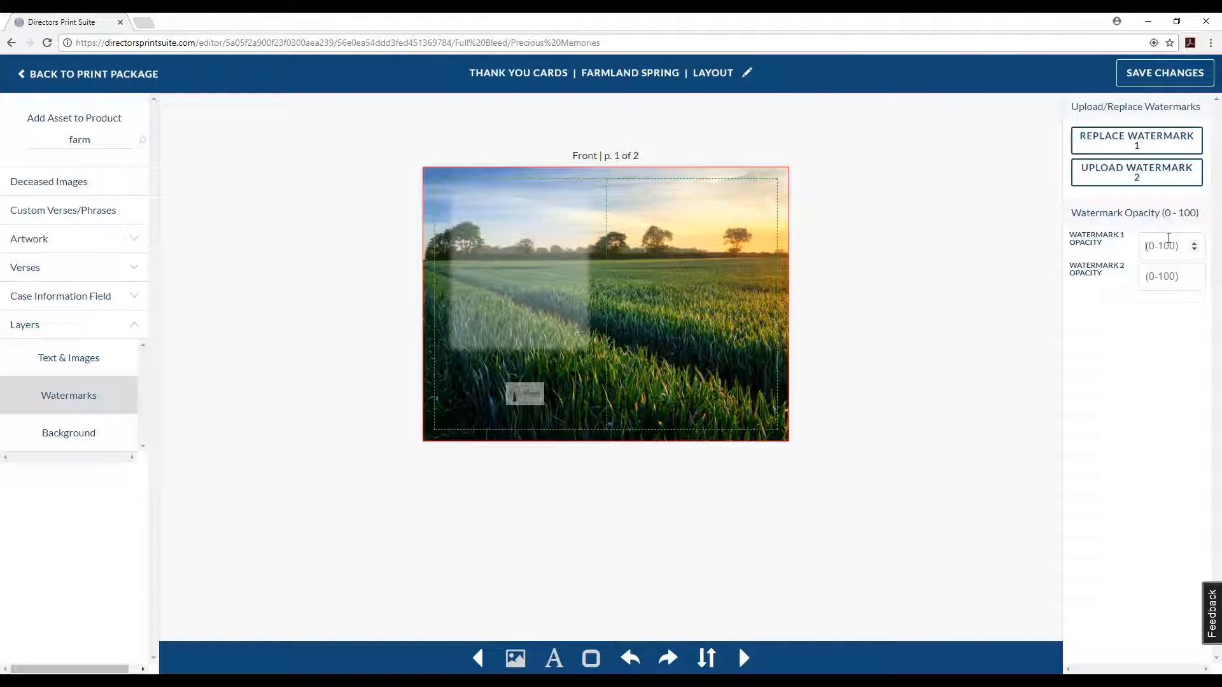
pyautogui.write('0')
# Look over the Background layer's image adjustment options and the card's page thumbnails, closing both without changes
pyautogui.click(93, 432)
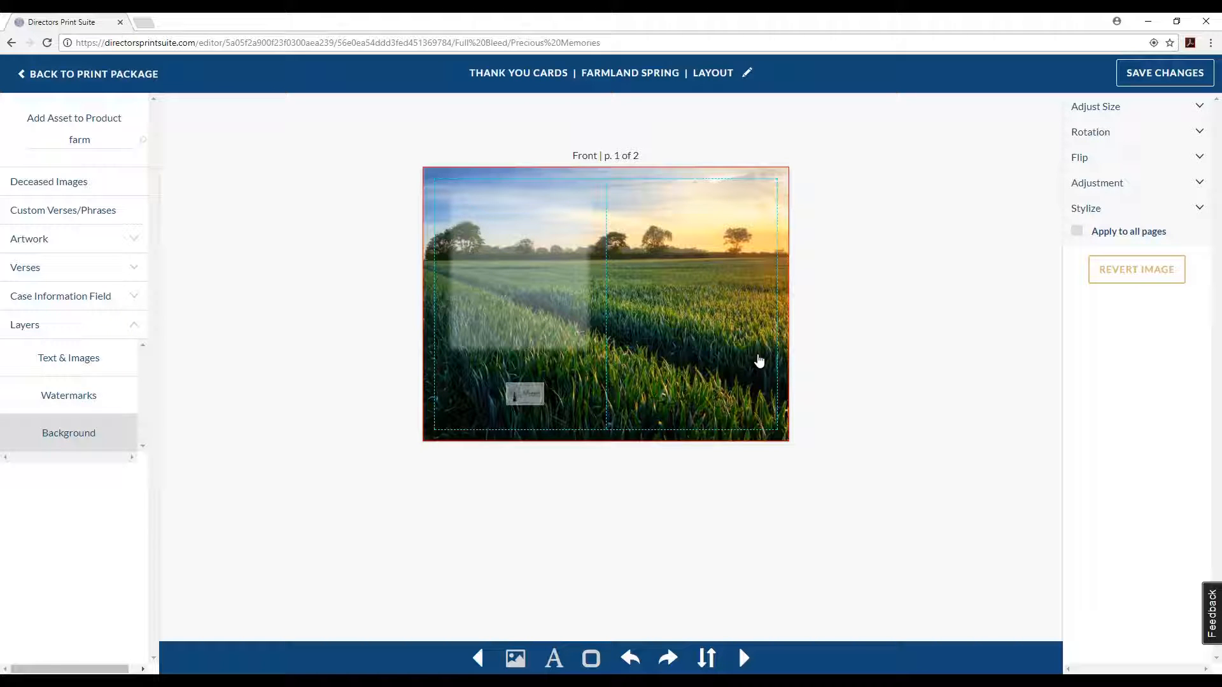
pyautogui.click(1109, 187)
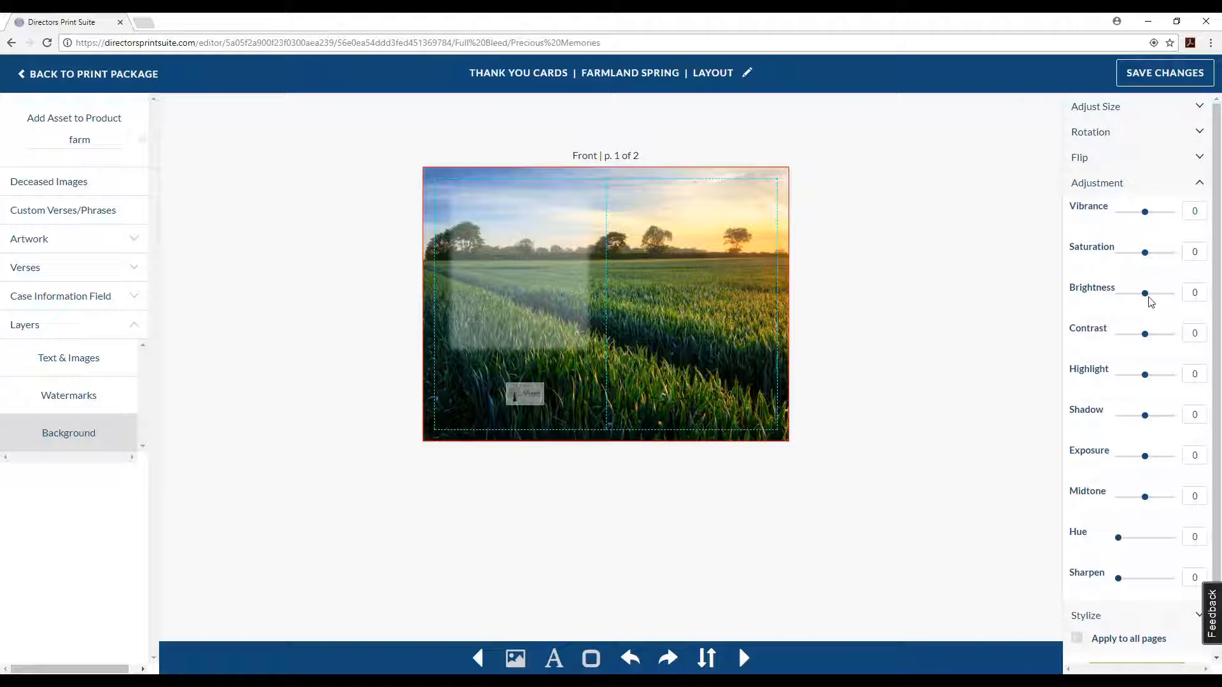
pyautogui.click(119, 325)
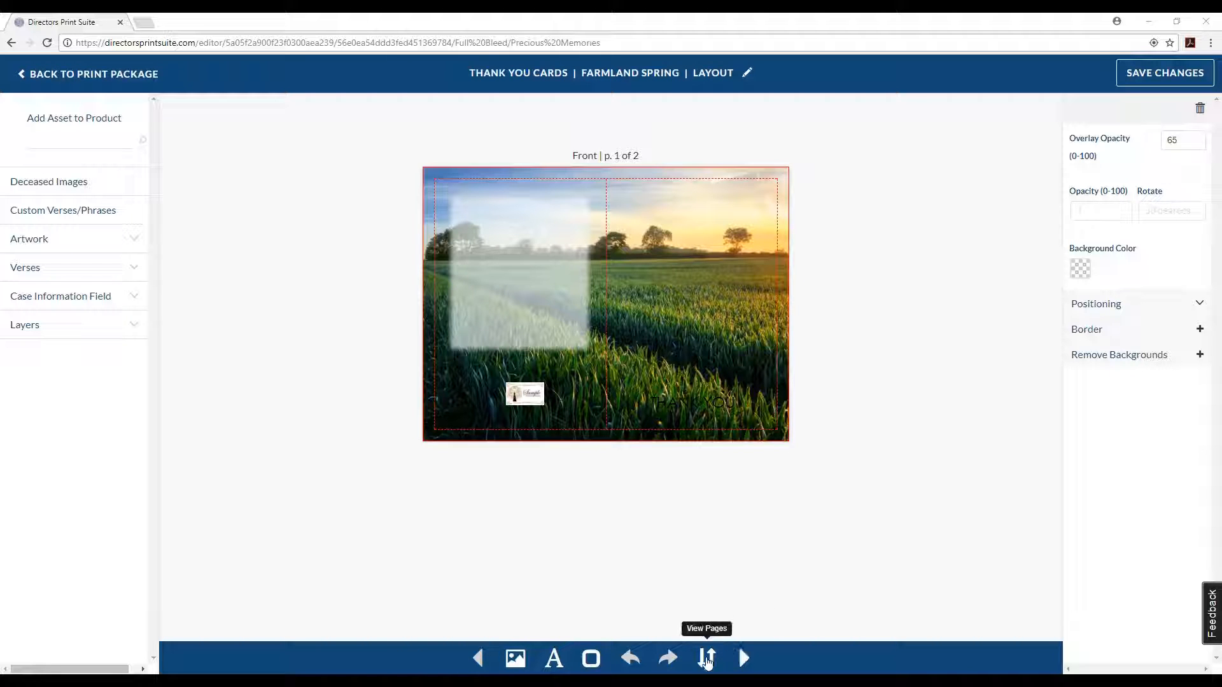
pyautogui.click(706, 659)
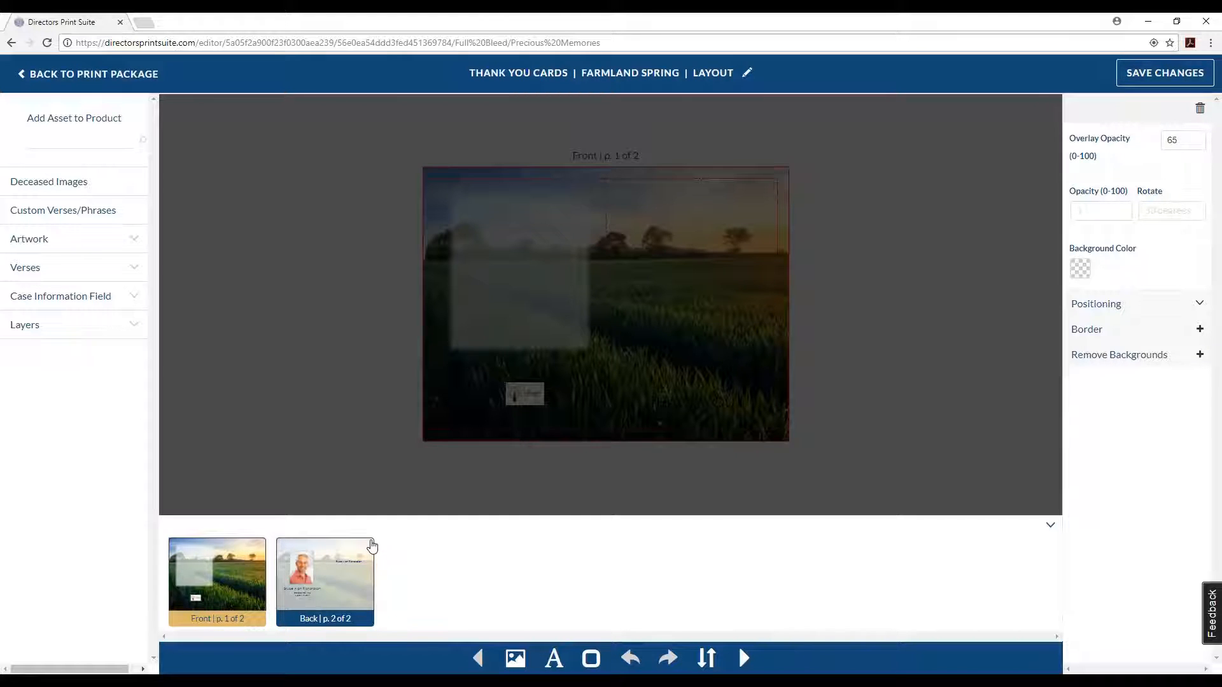
pyautogui.click(380, 480)
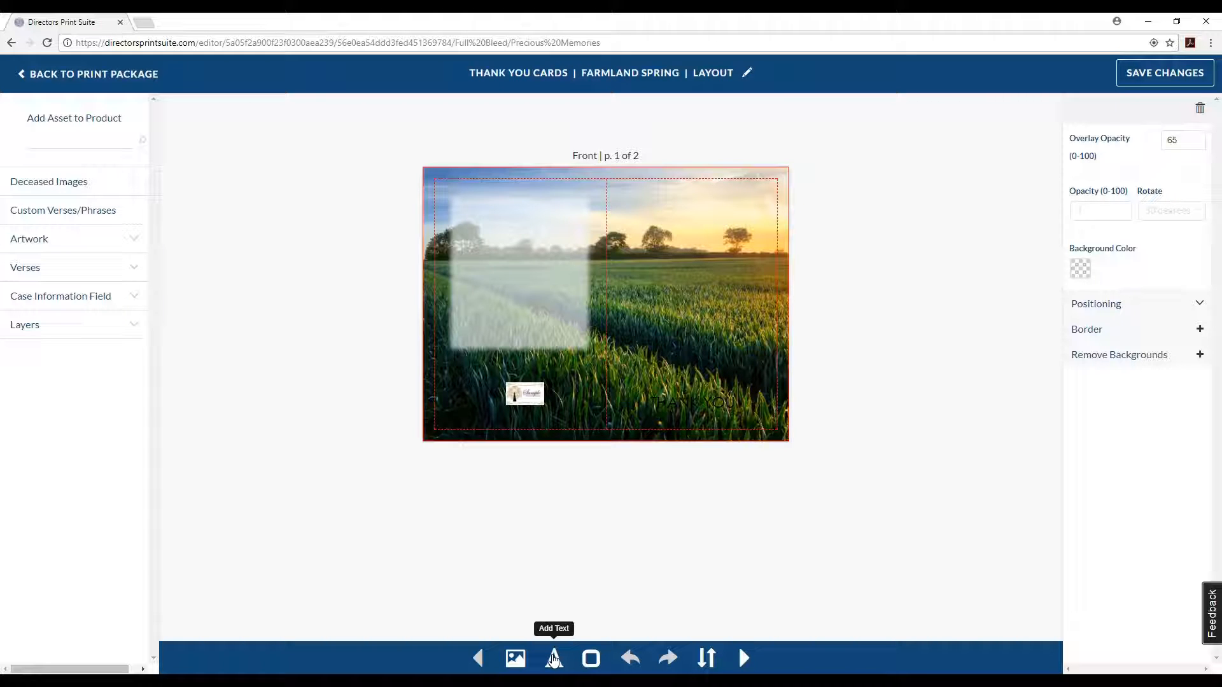
# Add a white square shape, move it onto the card's right half and delete it
pyautogui.click(590, 660)
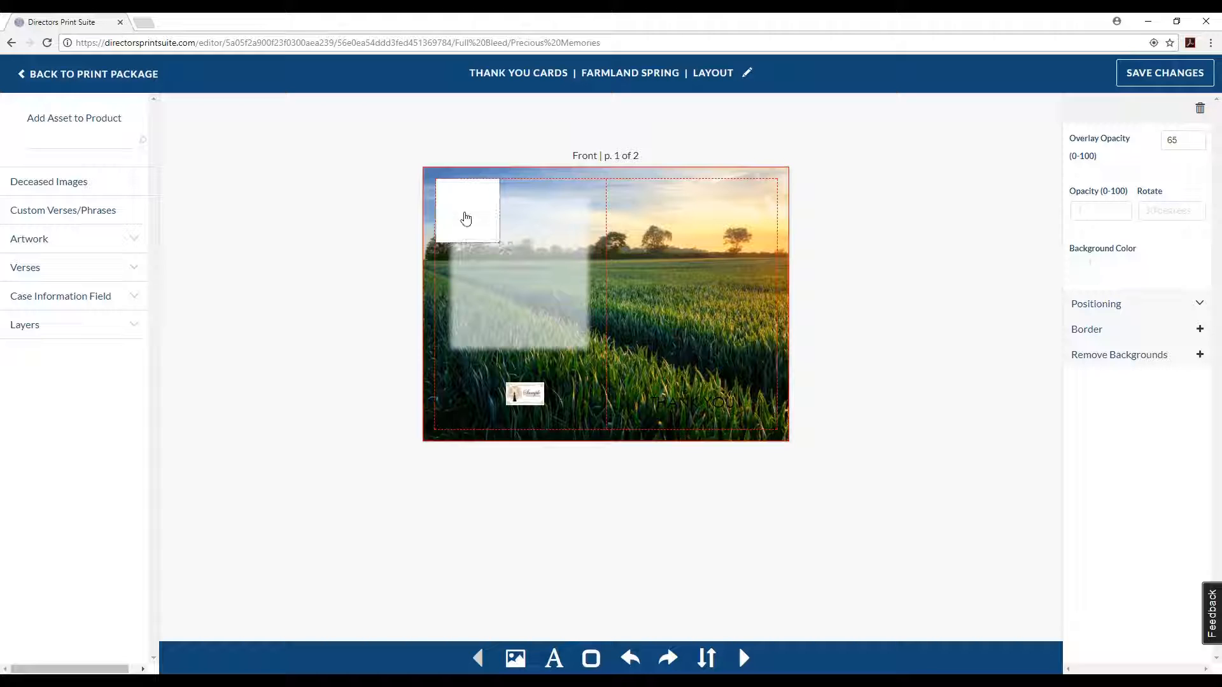
pyautogui.moveTo(464, 218); pyautogui.dragTo(668, 292)
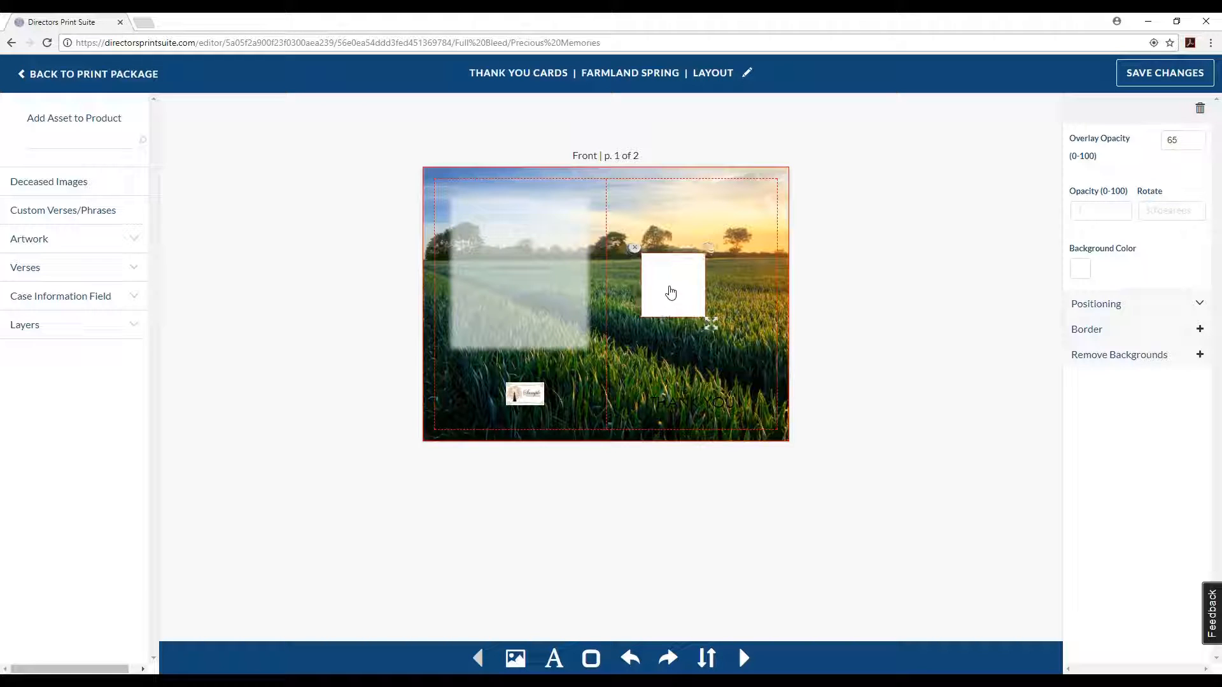
pyautogui.click(635, 246)
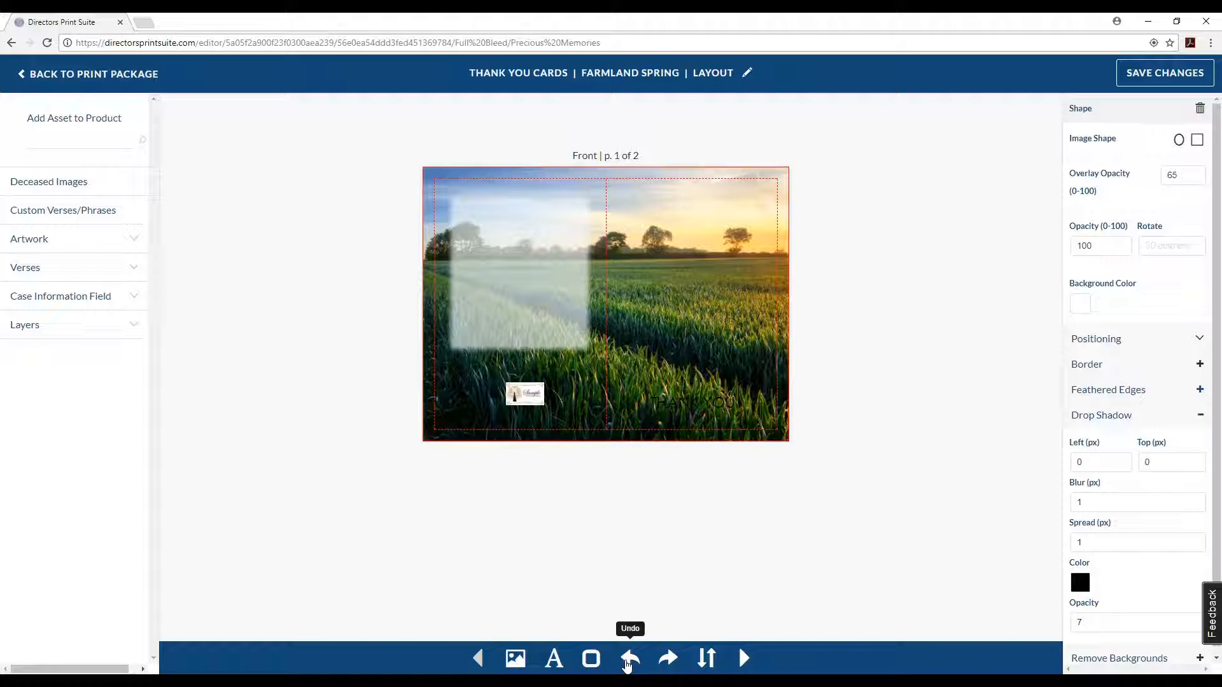
# Undo the white square's deletion and redo it
pyautogui.click(629, 659)
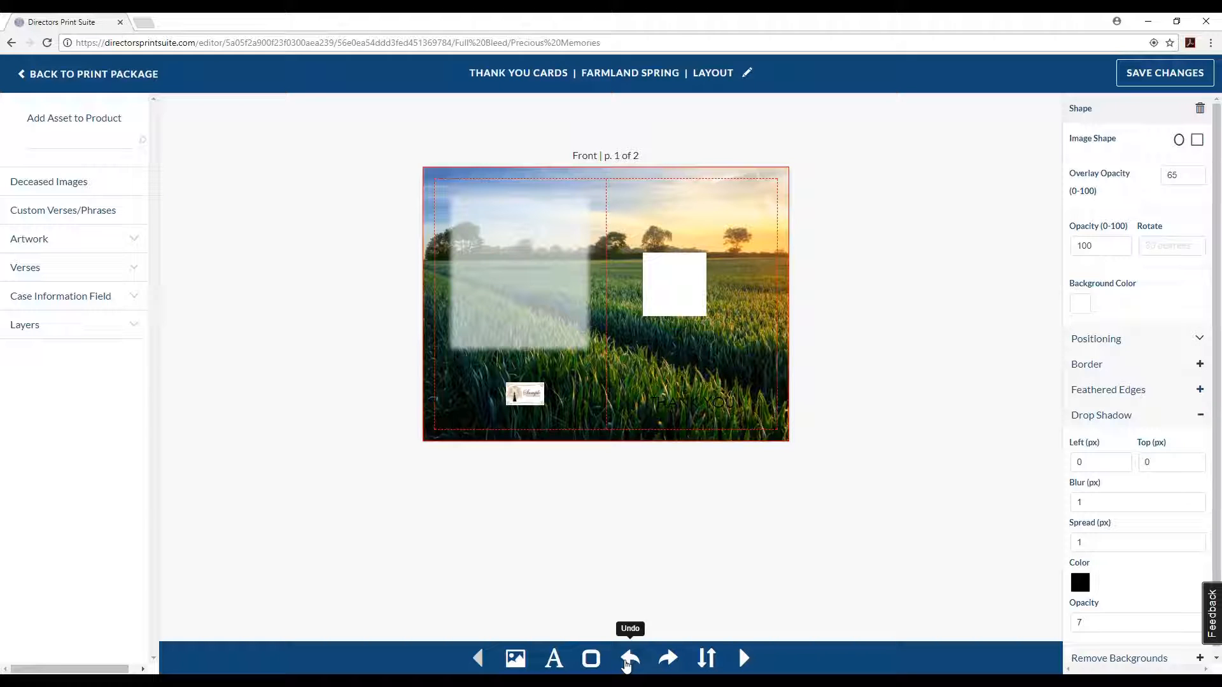
pyautogui.click(664, 661)
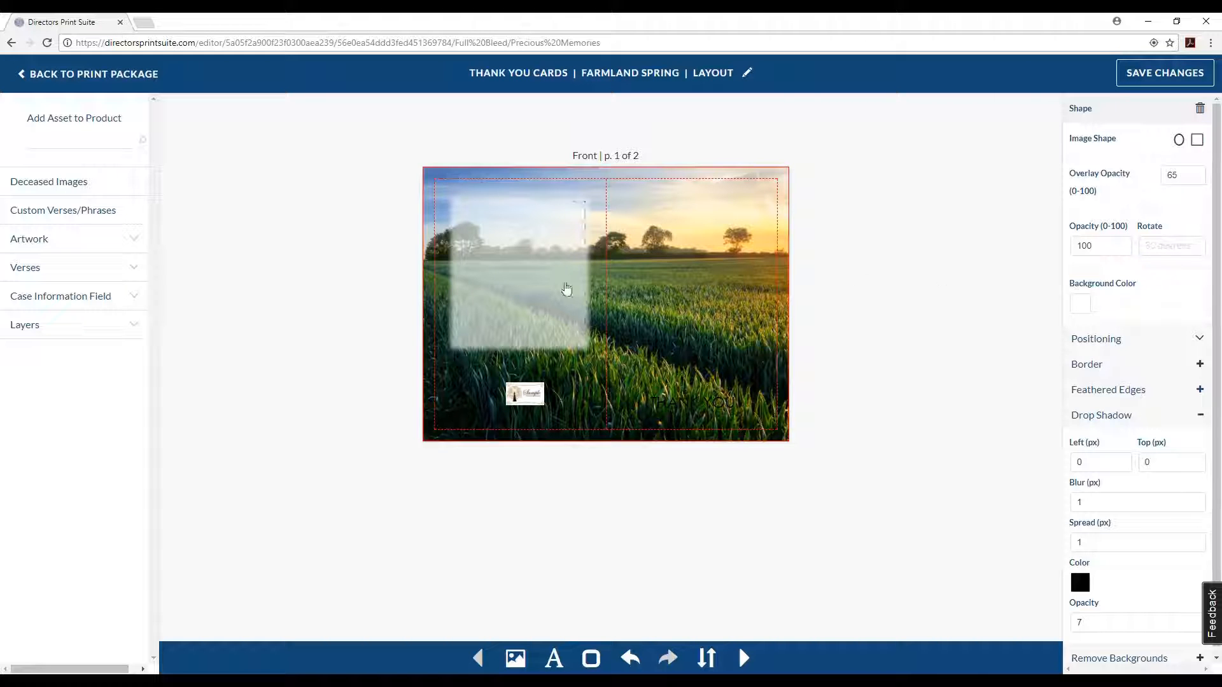
# Try the oval image shape on the translucent panel and switch it back to the square shape
pyautogui.click(539, 293)
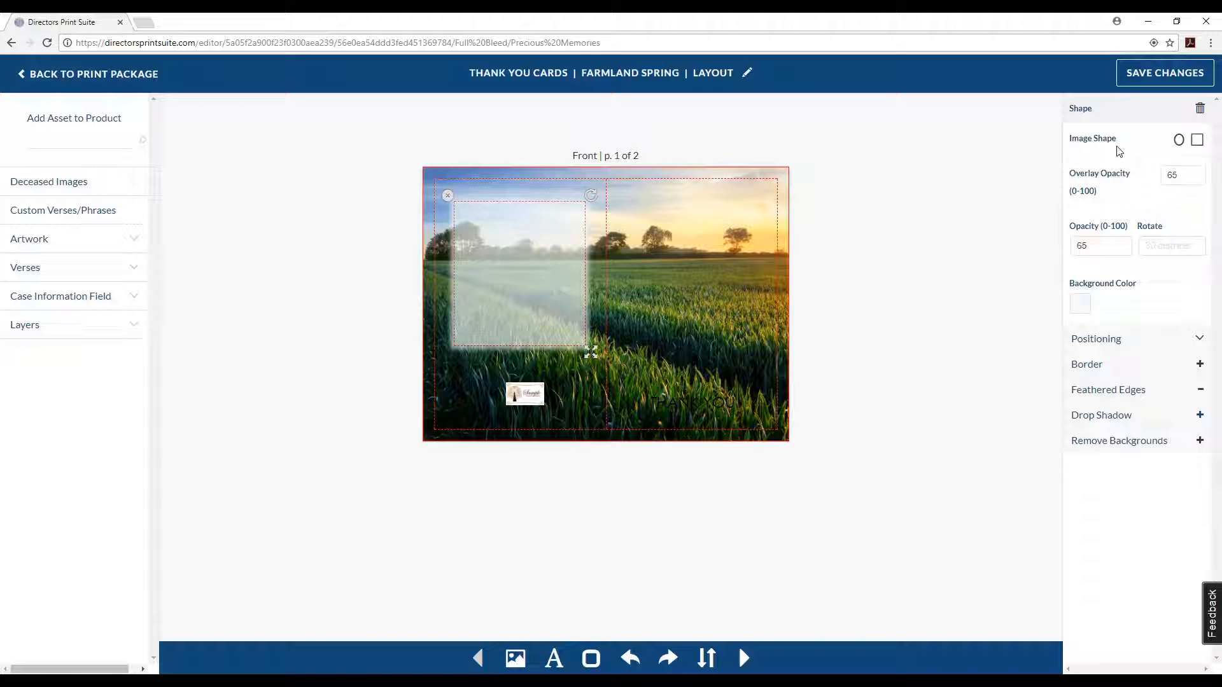
pyautogui.click(1179, 141)
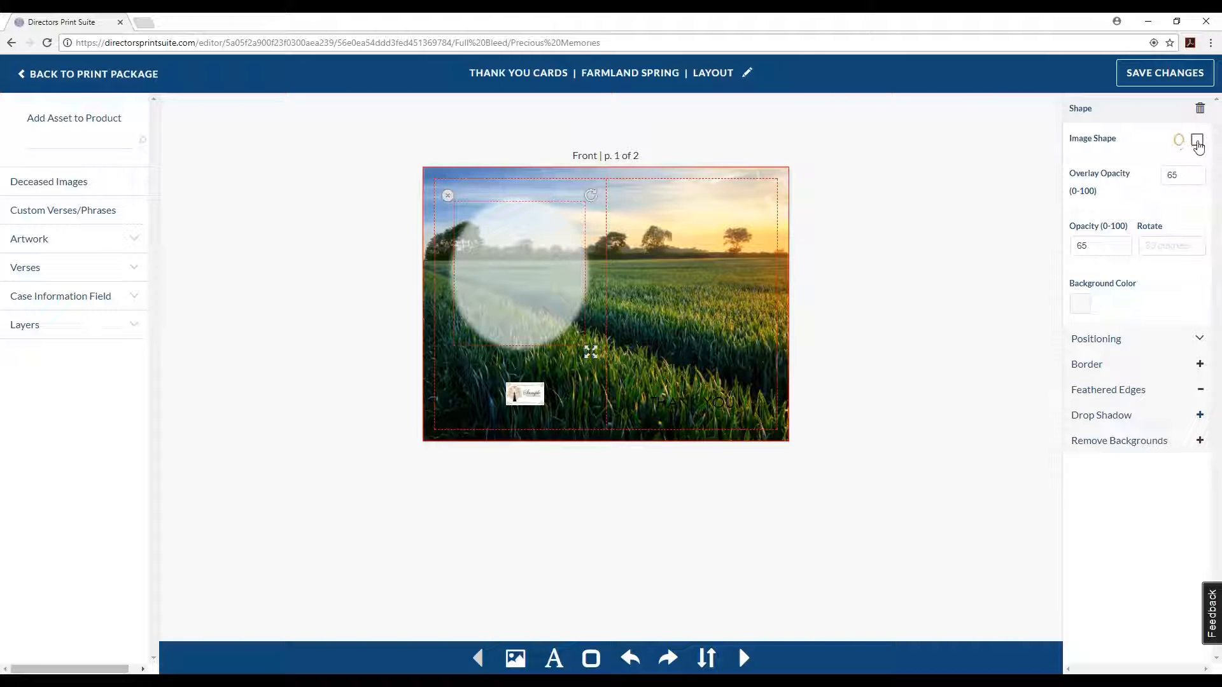
pyautogui.click(1197, 140)
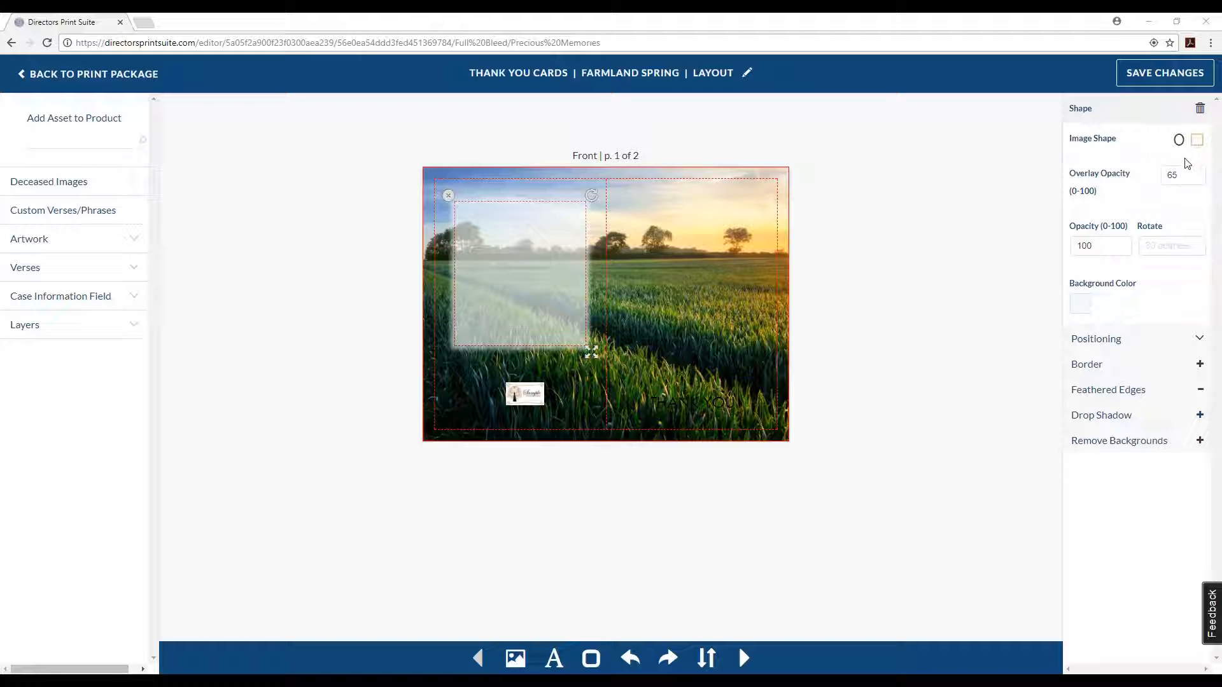
# Set the panel's overlay opacity to 100
pyautogui.doubleClick(1182, 175)
pyautogui.write('100')
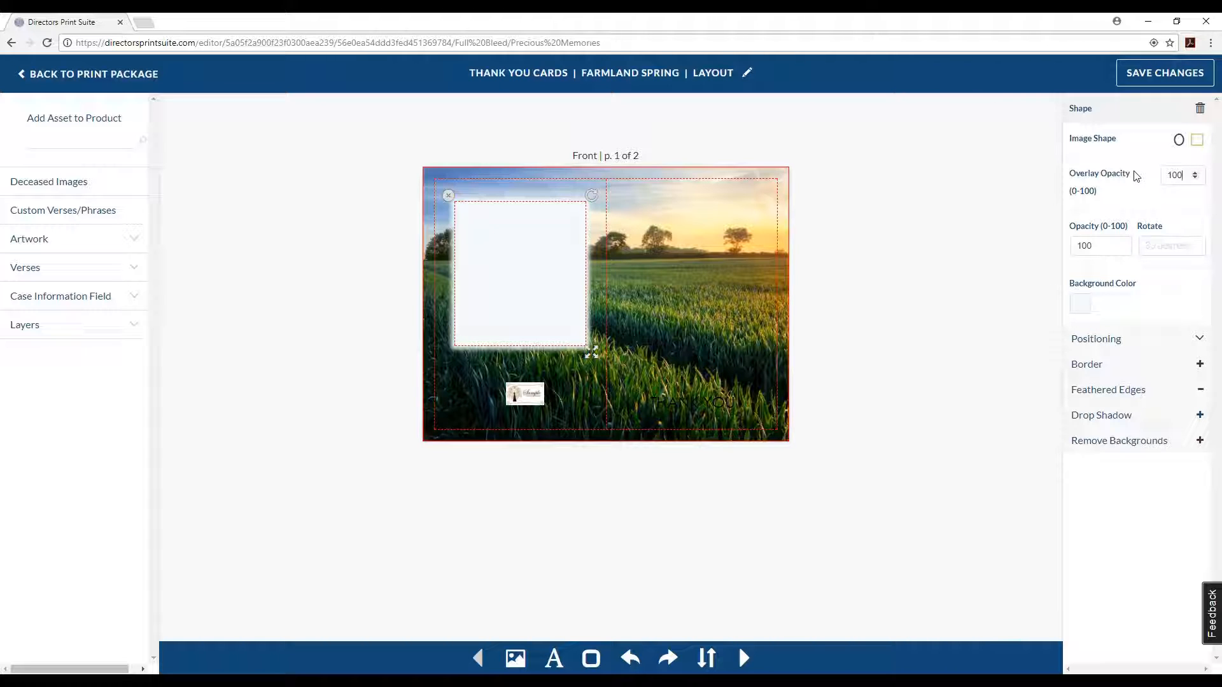
# Try left and right alignment on the white panel, then center it horizontally on its half of the card
pyautogui.click(1113, 339)
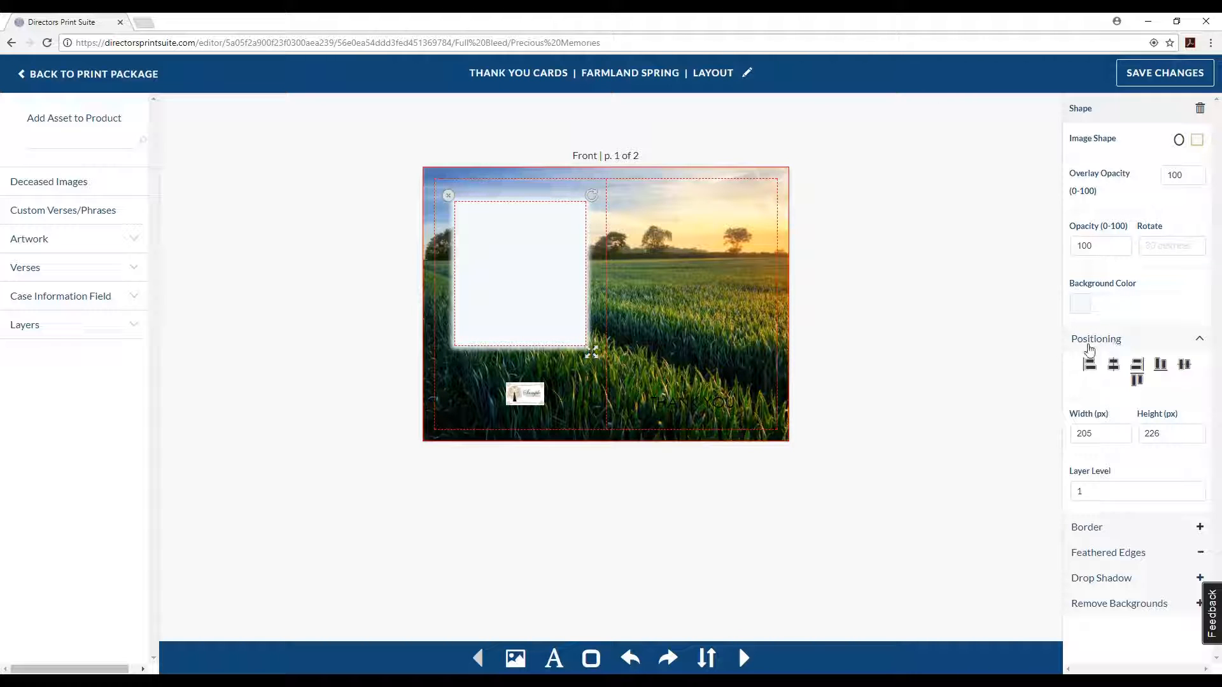
pyautogui.click(1089, 364)
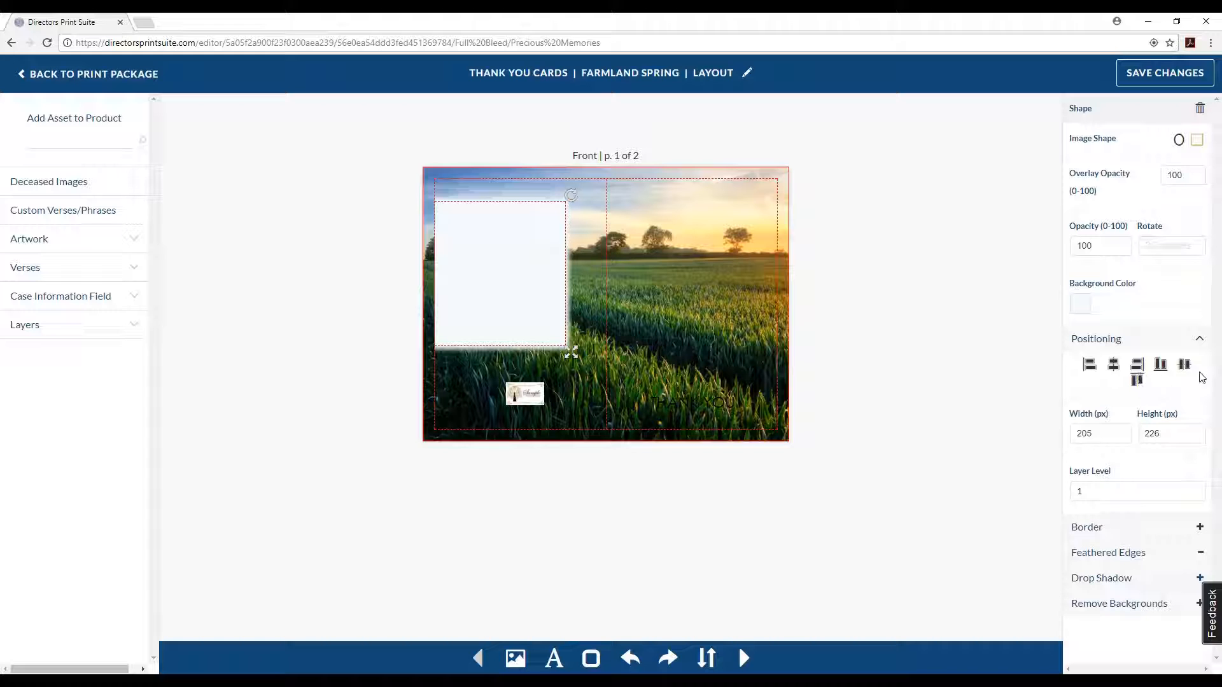
pyautogui.click(1137, 370)
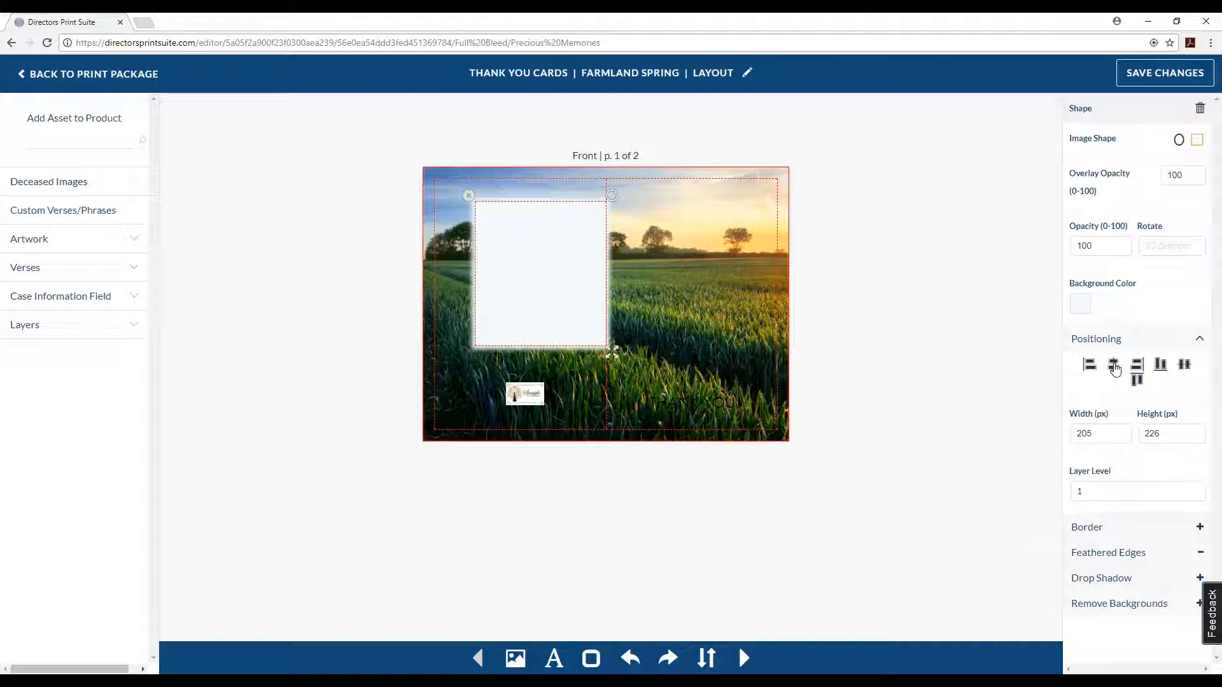
pyautogui.click(1113, 368)
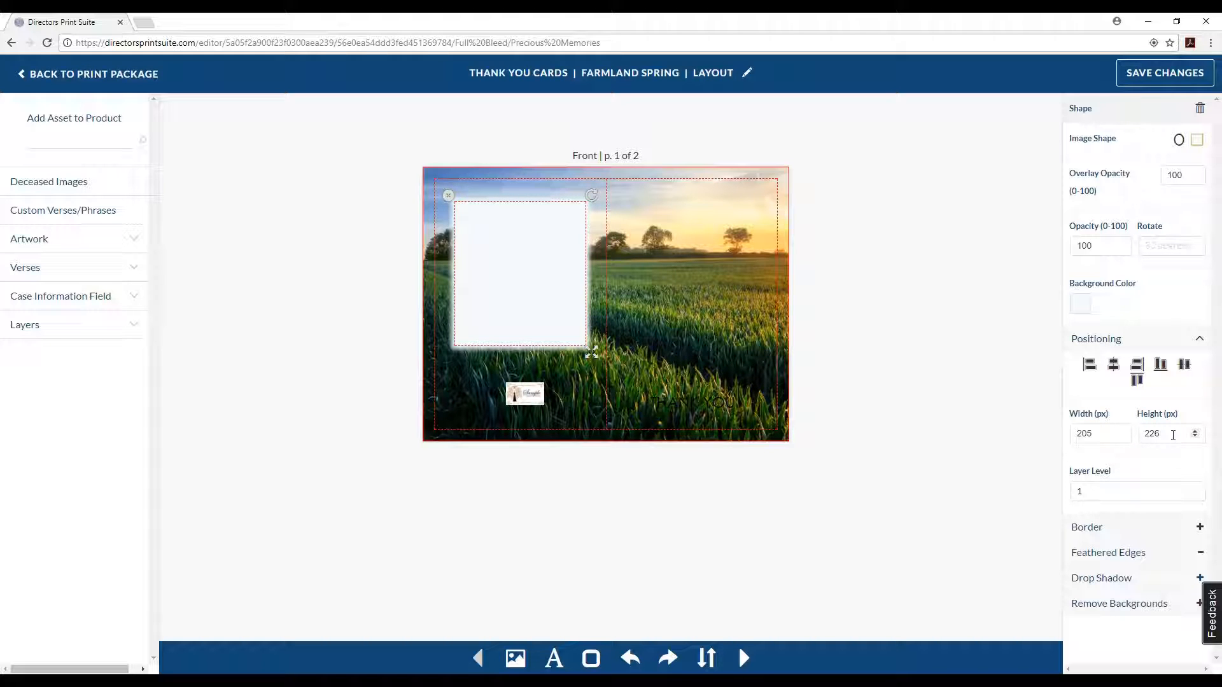
# Raise the white panel's layer level, entering 2 and increasing it one level further
pyautogui.click(1108, 491)
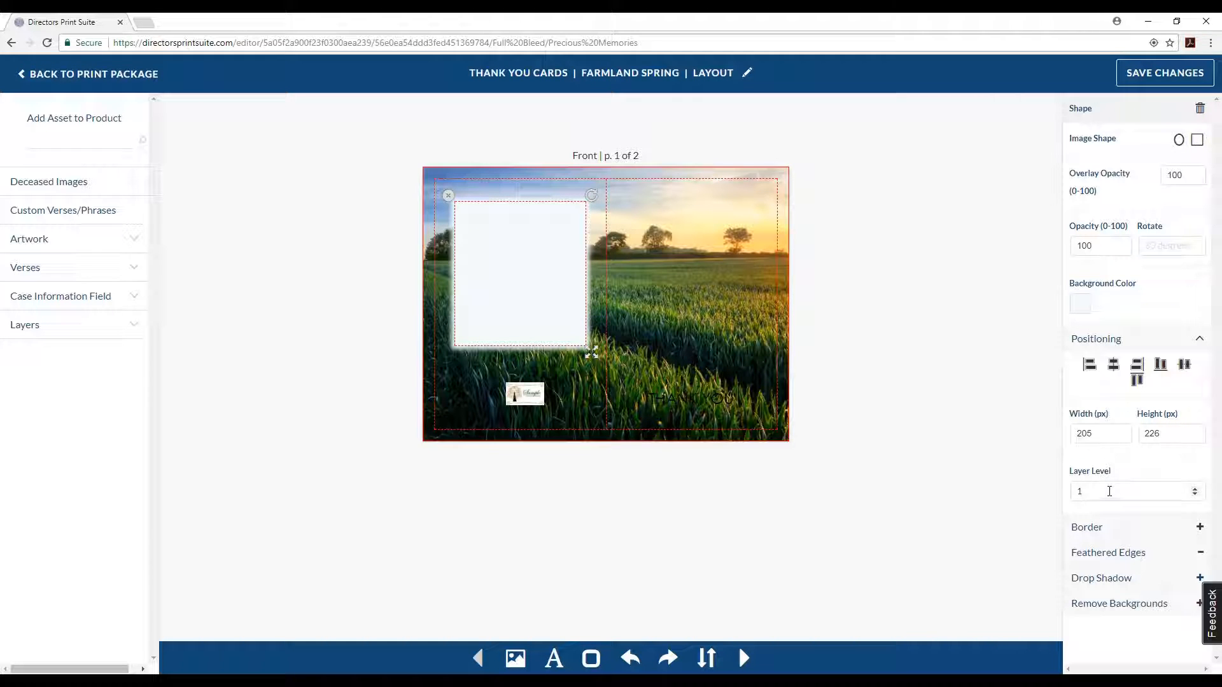
pyautogui.moveTo(1109, 491); pyautogui.dragTo(1030, 491)
pyautogui.press('BackSpace')
pyautogui.write('2')
pyautogui.click(1195, 489)
# Move the THANK YOU text onto the white panel and raise its layer level to 4
pyautogui.click(726, 400)
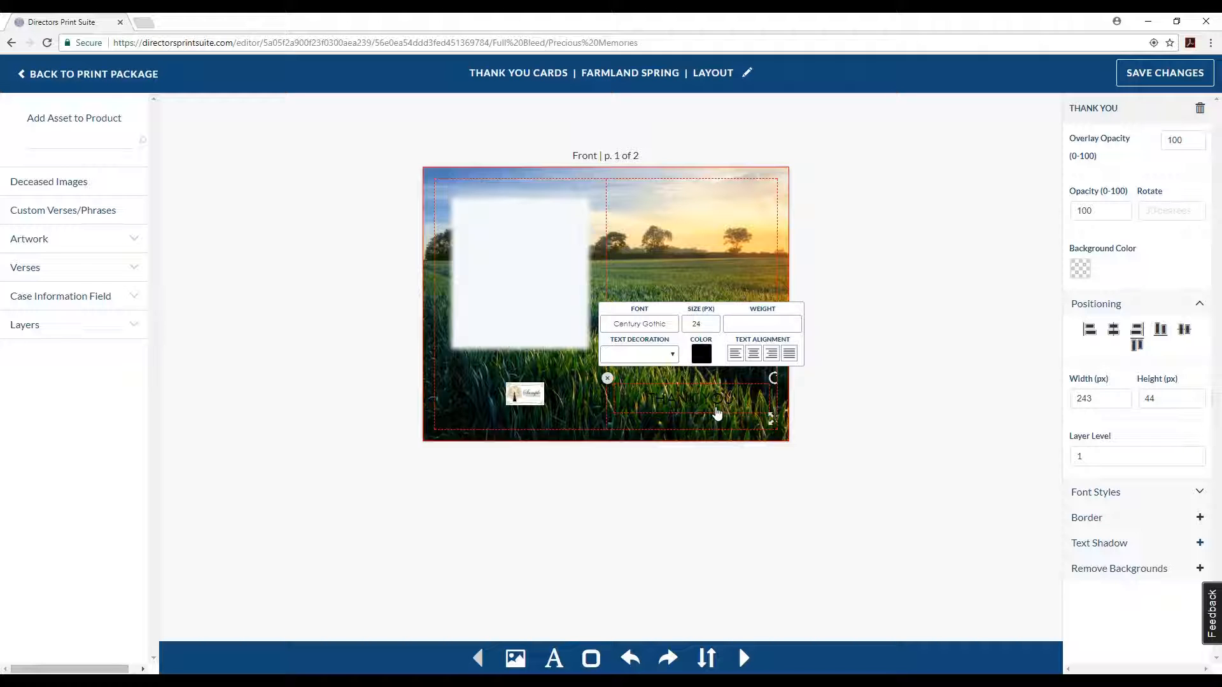
pyautogui.moveTo(717, 413); pyautogui.dragTo(547, 309)
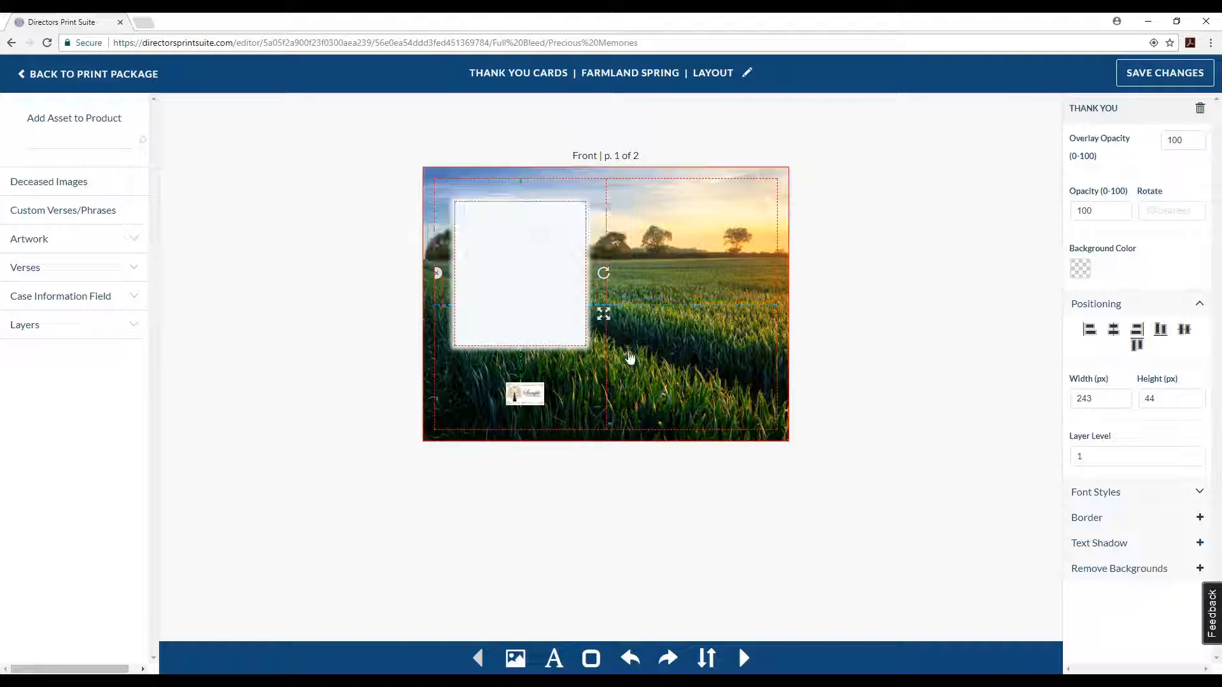
pyautogui.click(1195, 455)
pyautogui.click(1195, 454)
pyautogui.click(1195, 454)
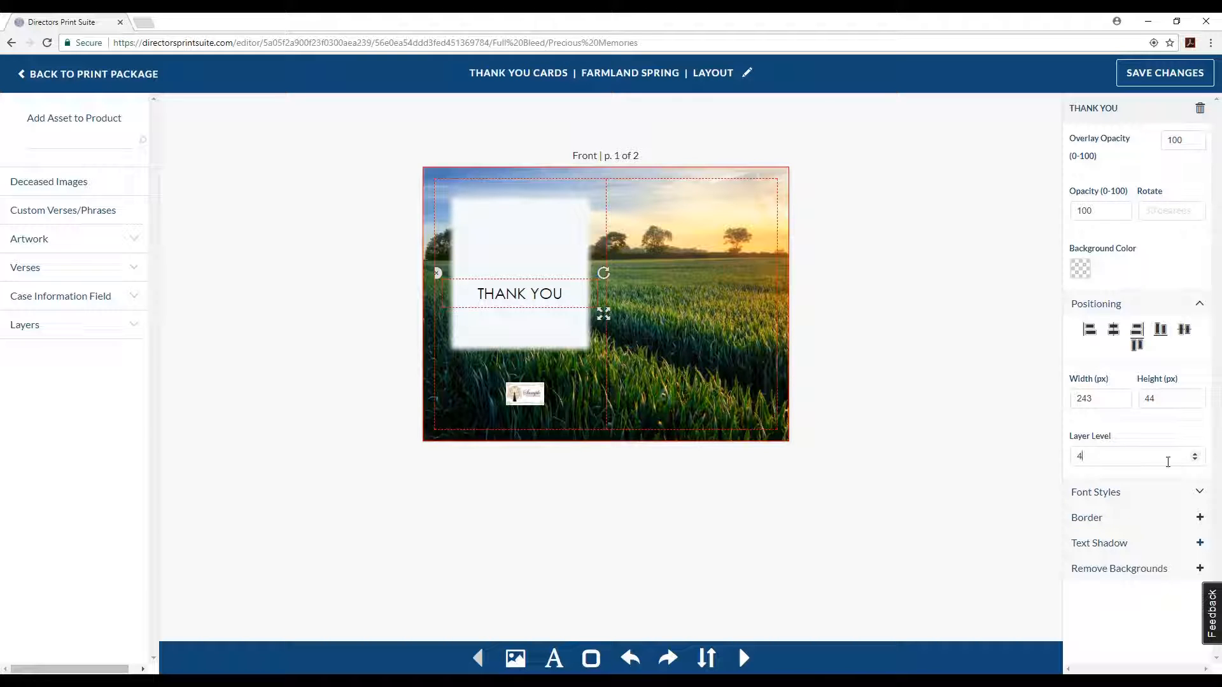
# Examine the font, weight and text decoration options for the THANK YOU text without changing them
pyautogui.click(1117, 493)
pyautogui.scroll(-3, 1114, 496)
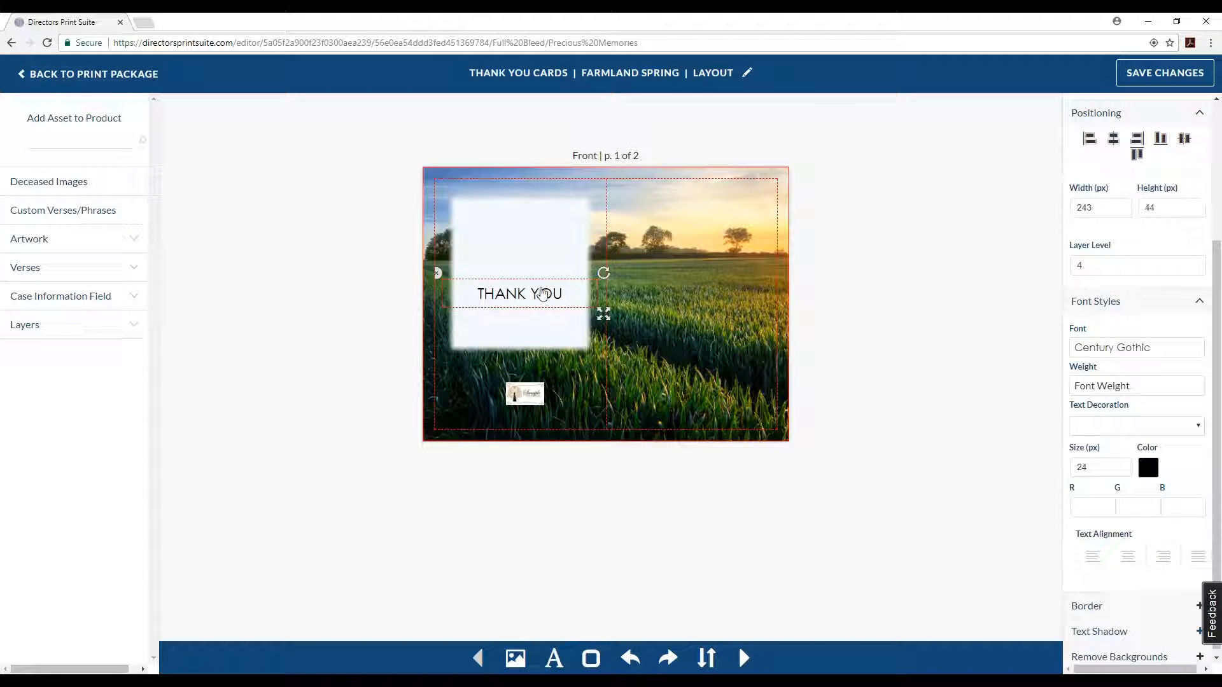
pyautogui.click(542, 293)
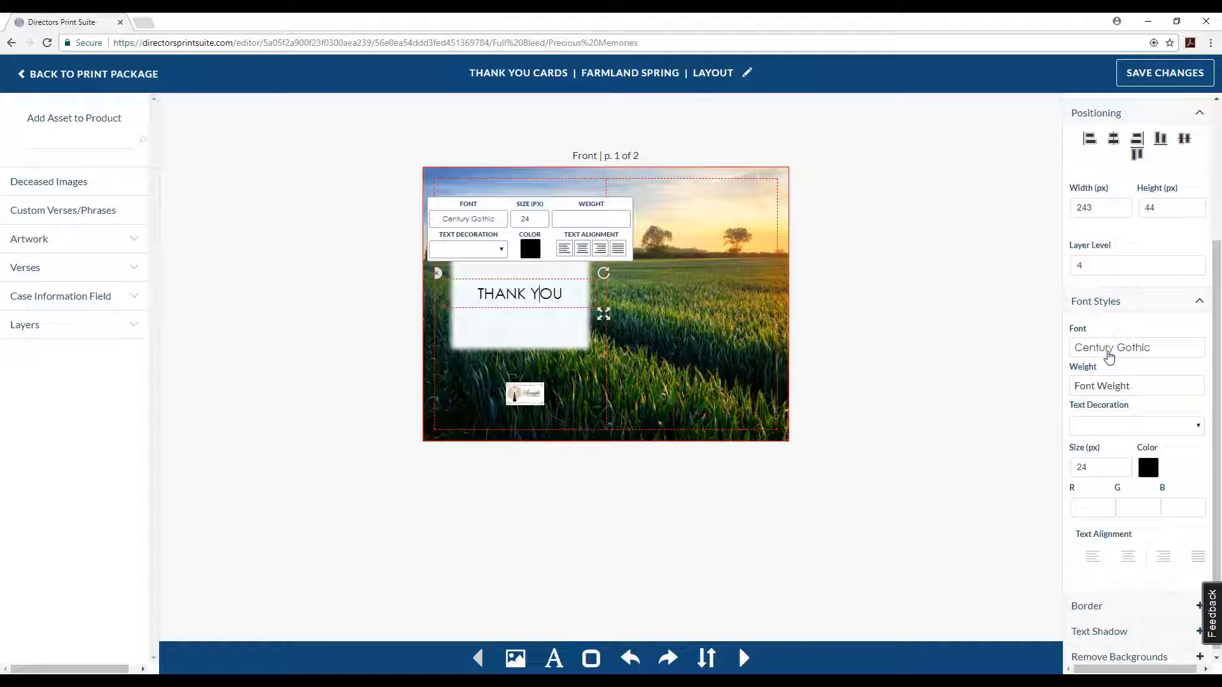
pyautogui.click(1108, 353)
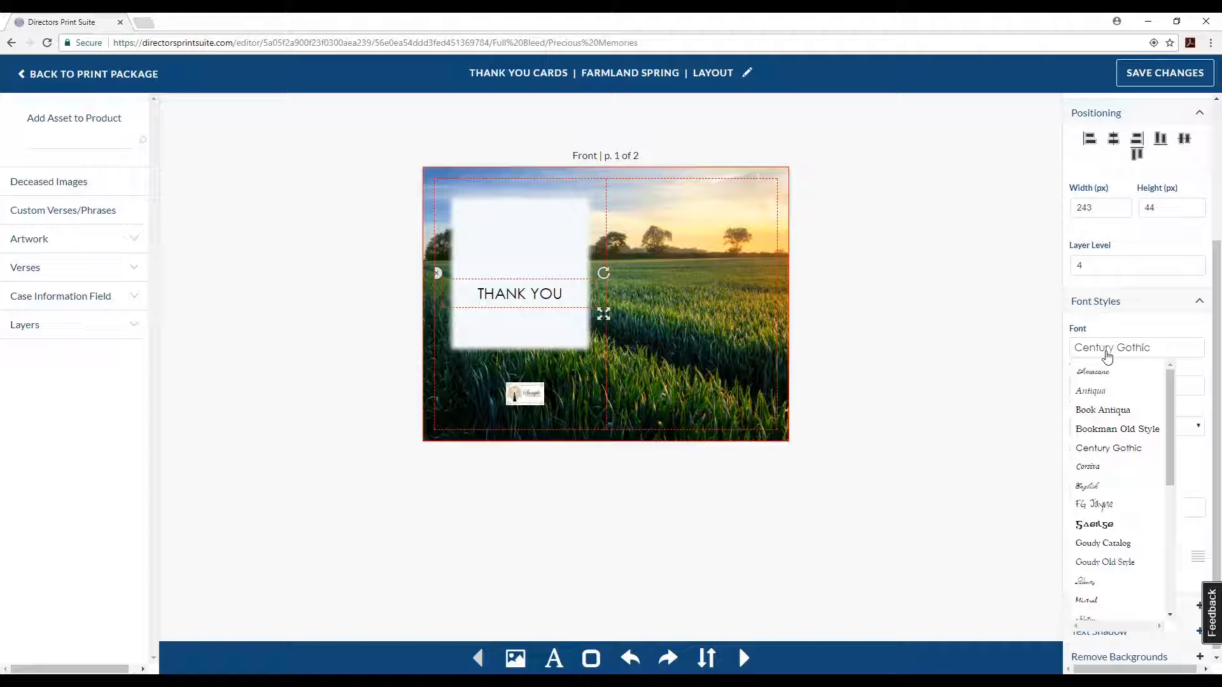
pyautogui.click(1107, 355)
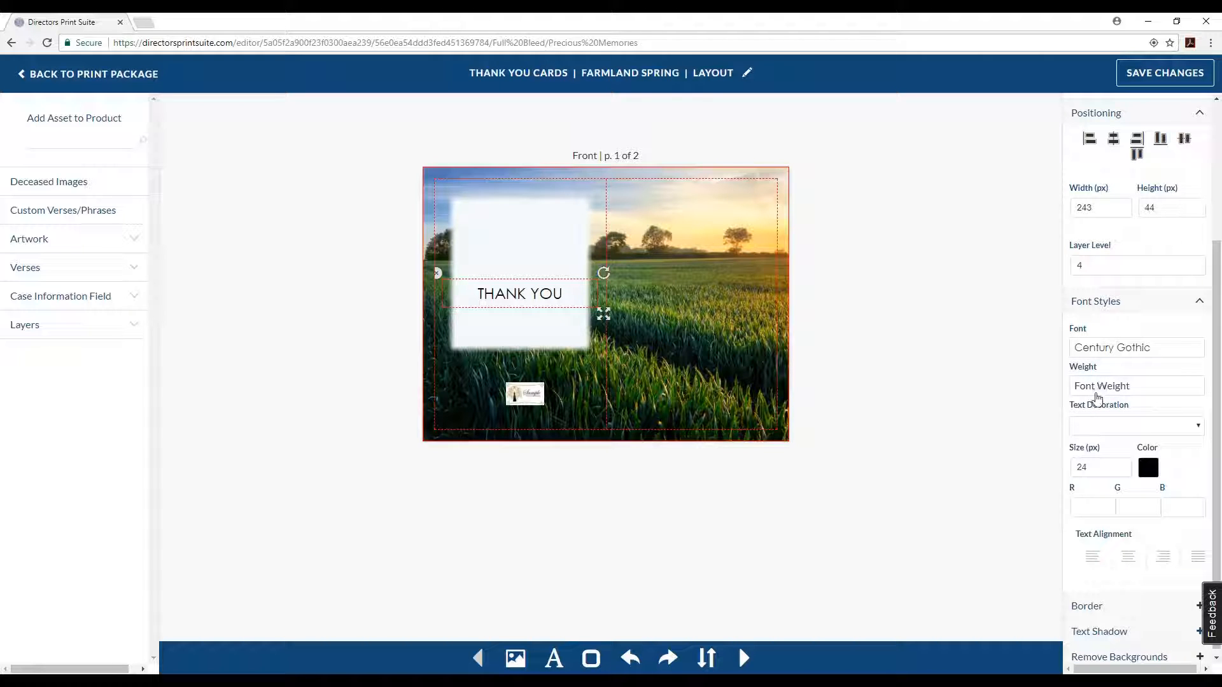
pyautogui.click(1096, 389)
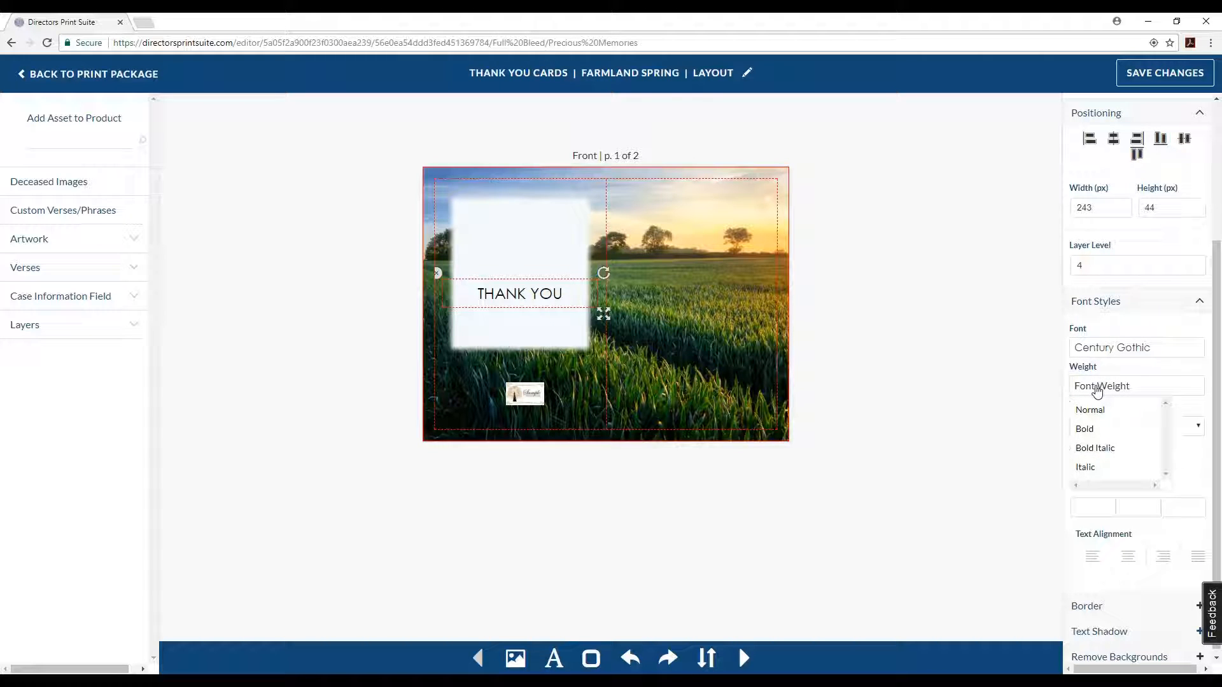
pyautogui.click(1096, 389)
pyautogui.click(1098, 428)
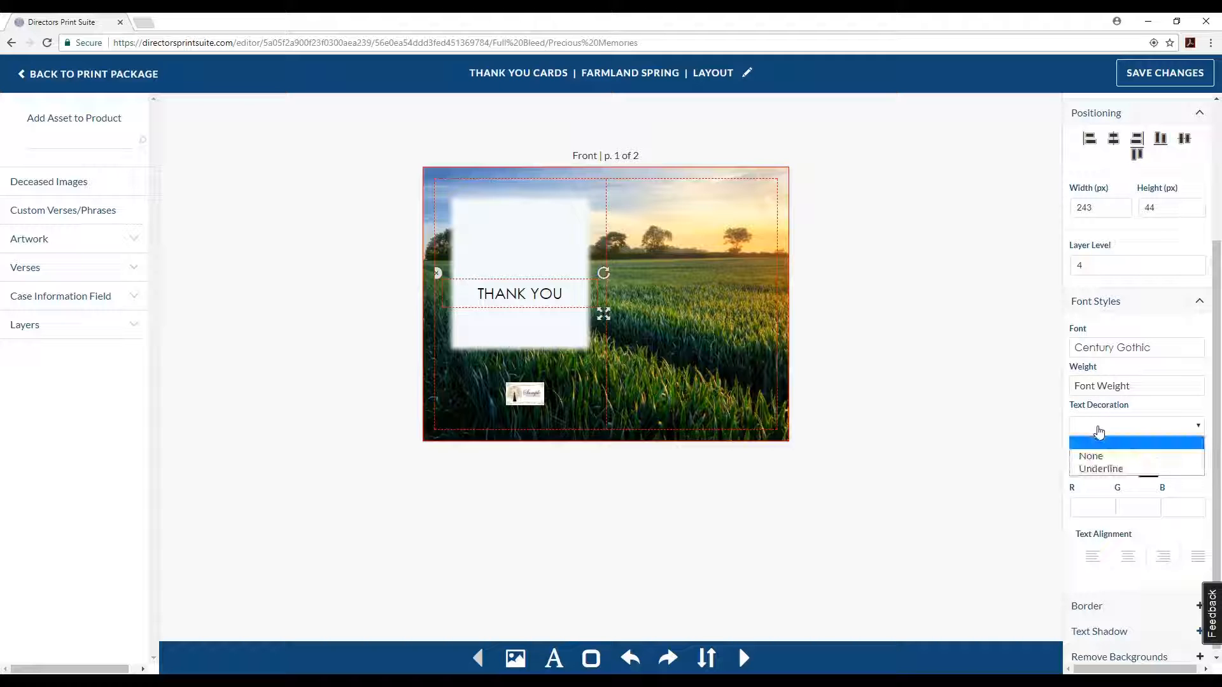
pyautogui.click(1099, 432)
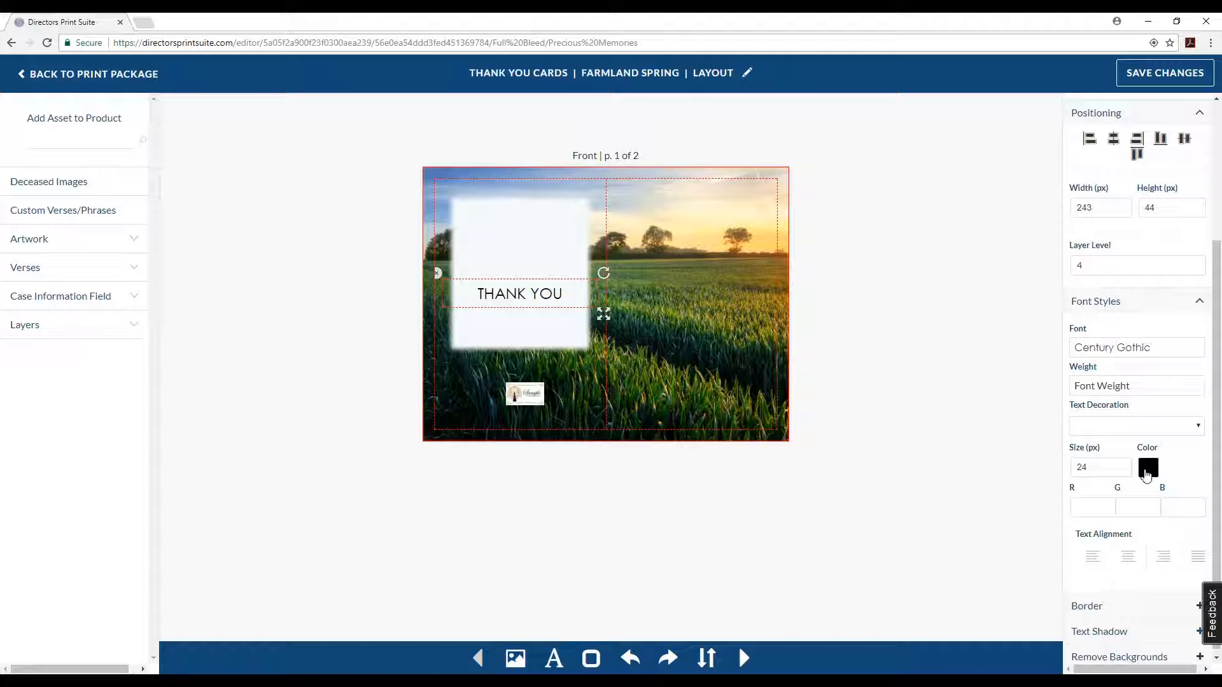
# Check the text color palette without picking a color and left-align the THANK YOU text within its box
pyautogui.click(1147, 474)
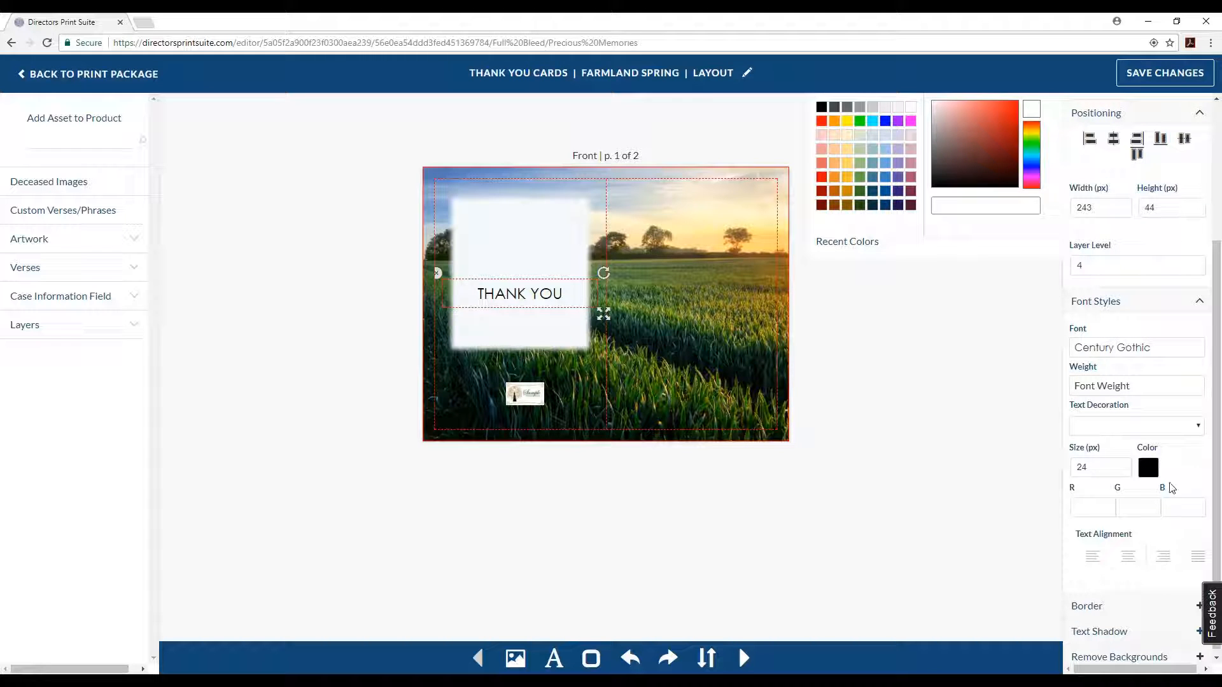
pyautogui.click(1099, 508)
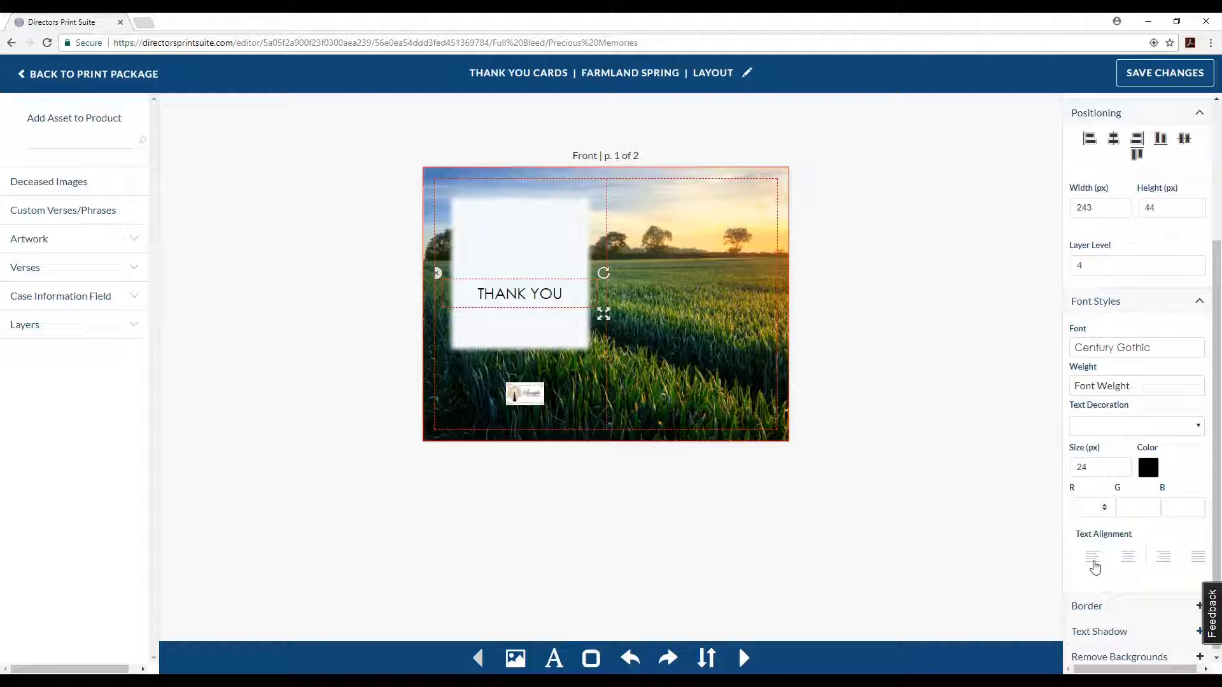
pyautogui.click(1092, 563)
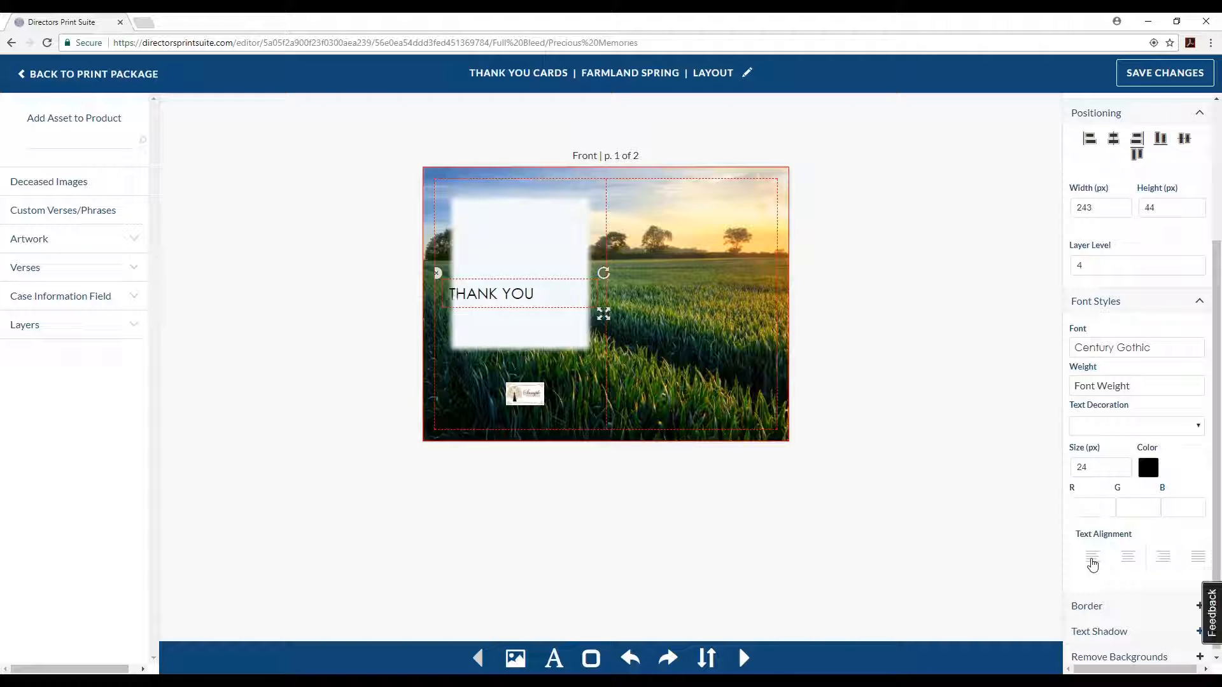
# Center the THANK YOU text horizontally within its box
pyautogui.click(1126, 564)
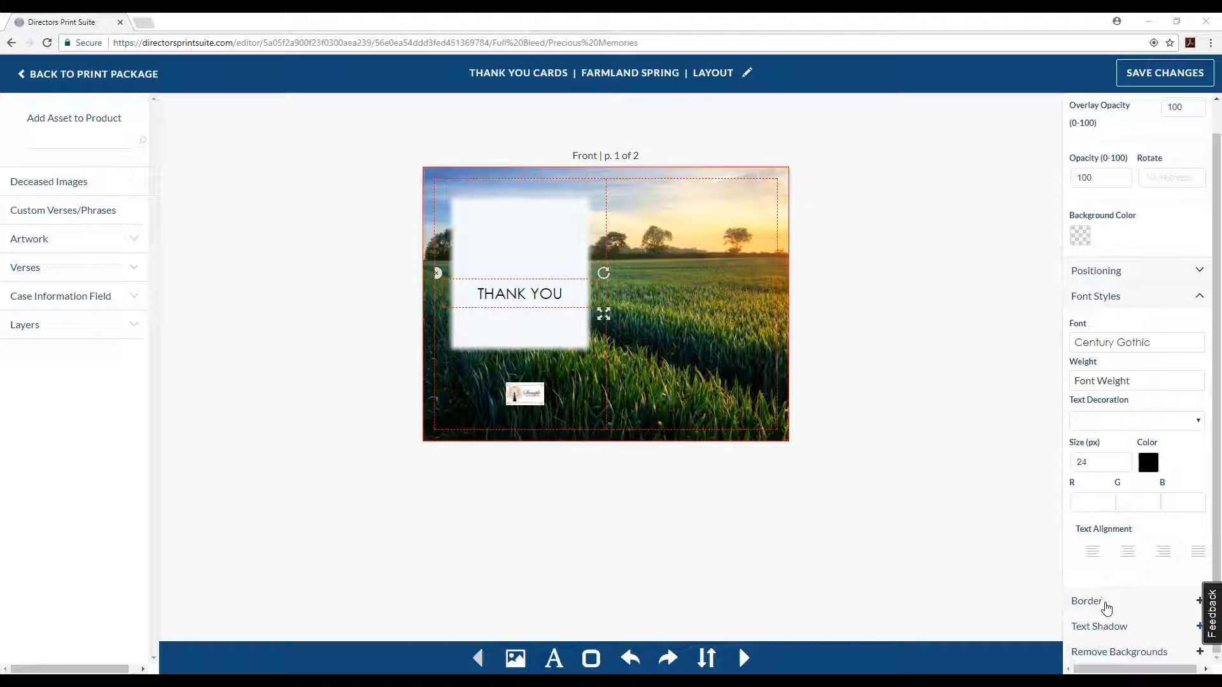
# Try a 1 px black border around the THANK YOU text box, check its radius setting, and turn the border off again
pyautogui.click(1087, 602)
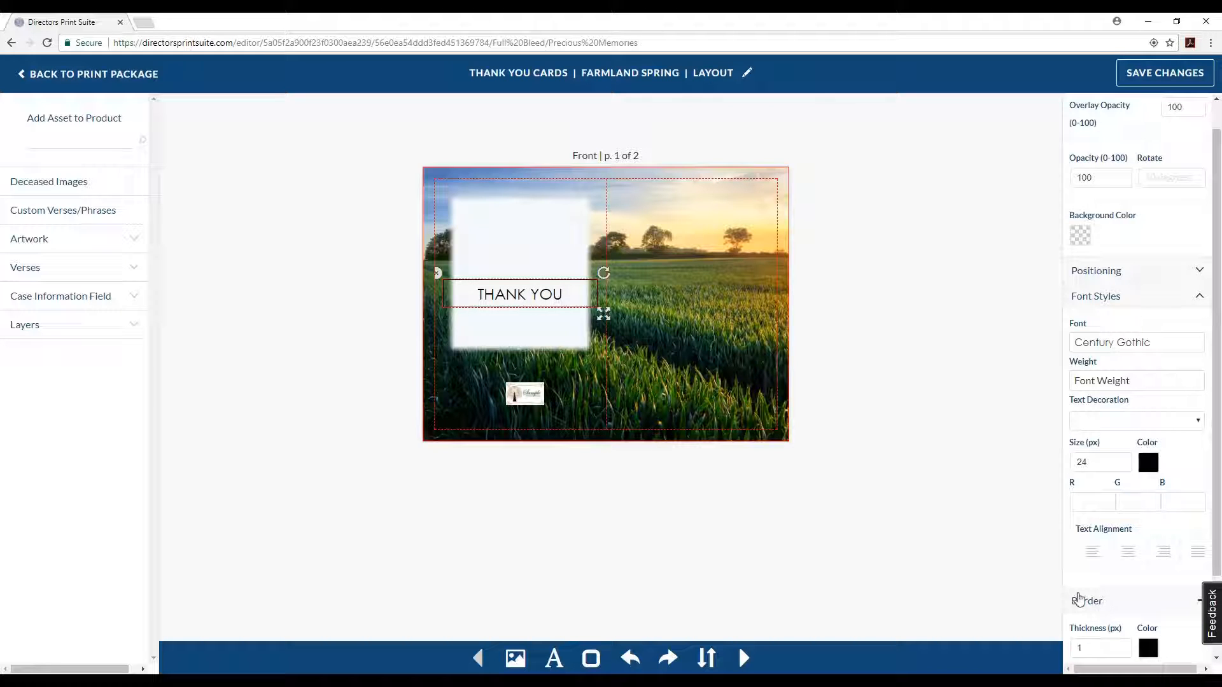
pyautogui.scroll(-2, 1120, 616)
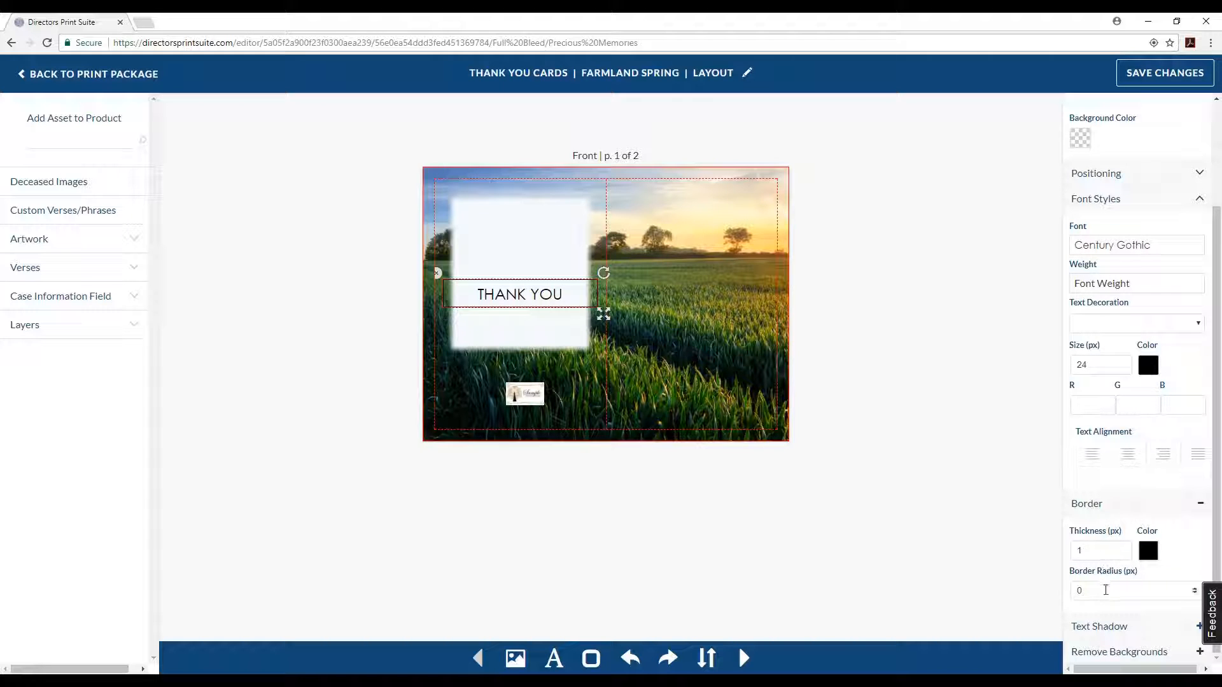
pyautogui.click(1192, 587)
pyautogui.click(1132, 506)
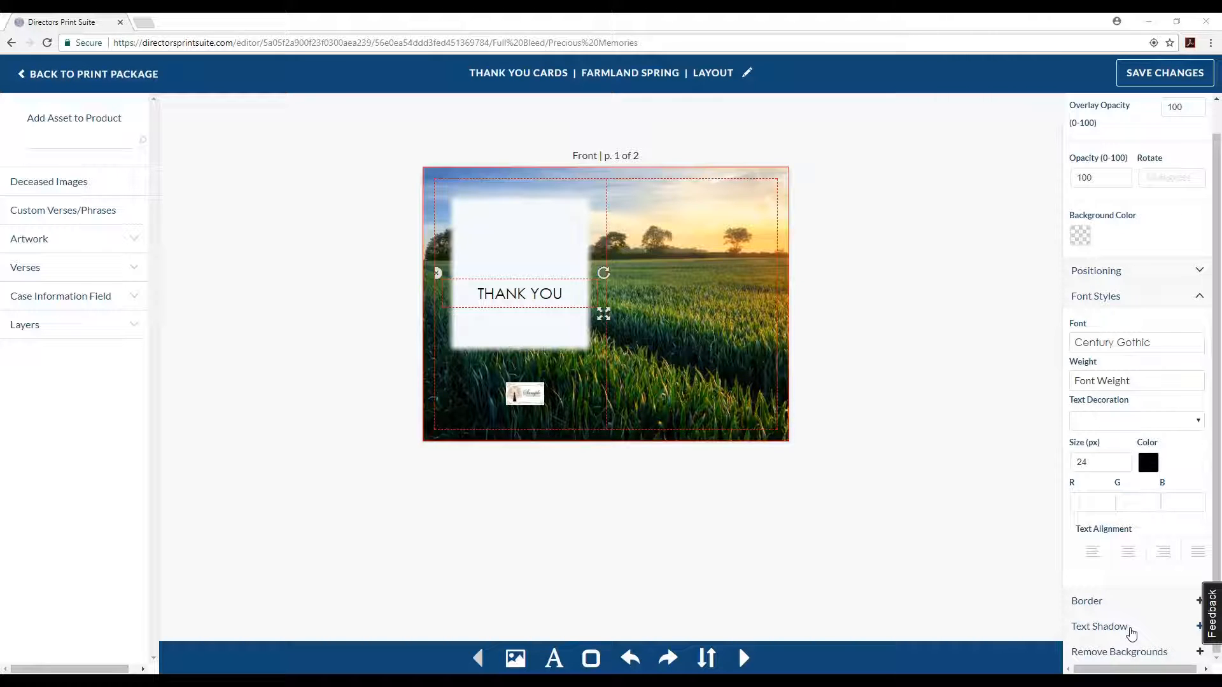
# Try the text shadow on THANK YOU and turn it off, and temporarily remove the card's backgrounds before restoring them
pyautogui.click(1130, 632)
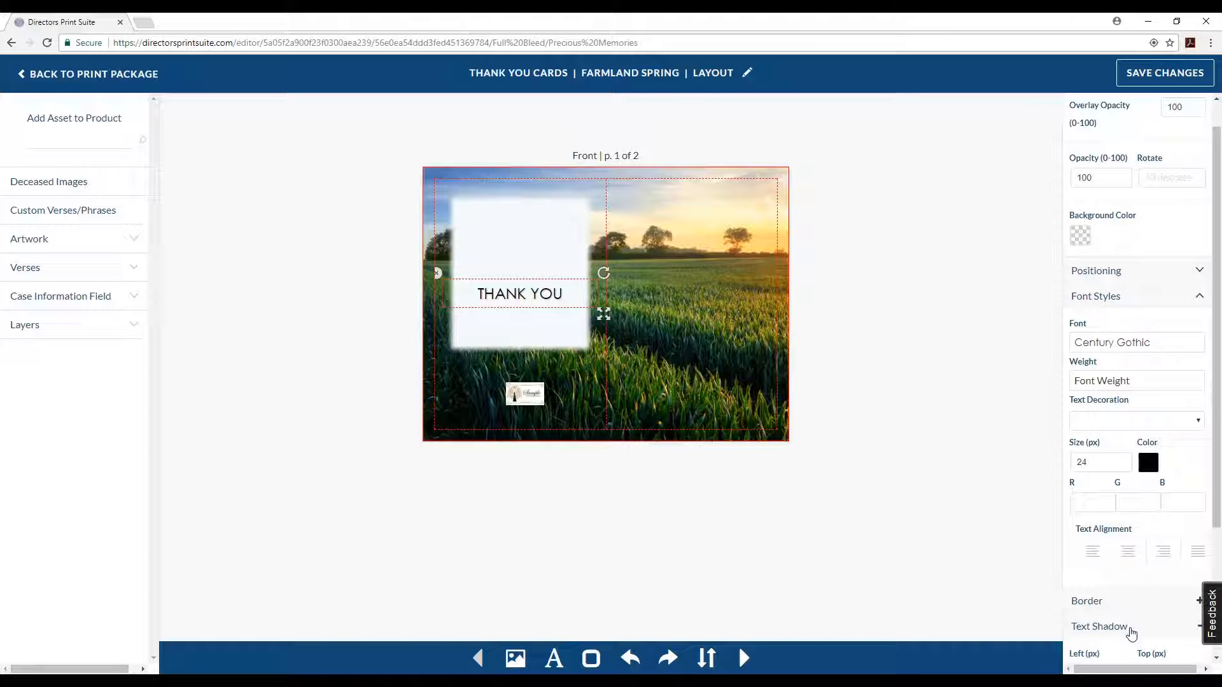
pyautogui.scroll(-2, 1111, 606)
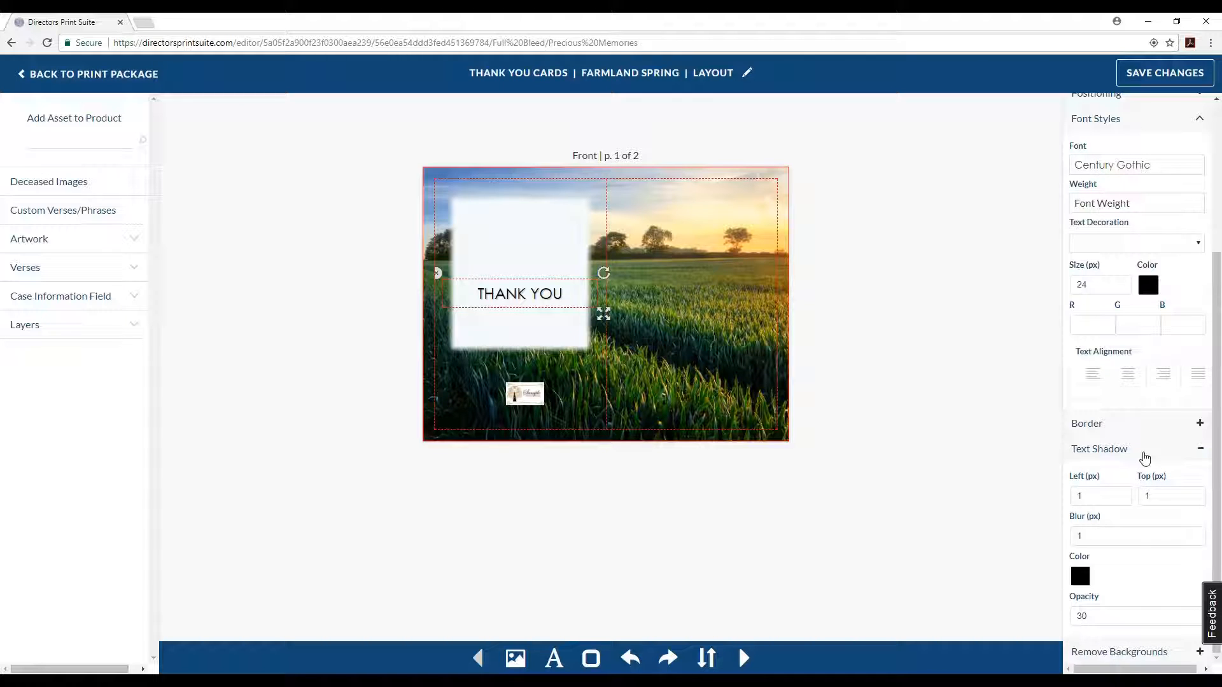
pyautogui.click(1144, 452)
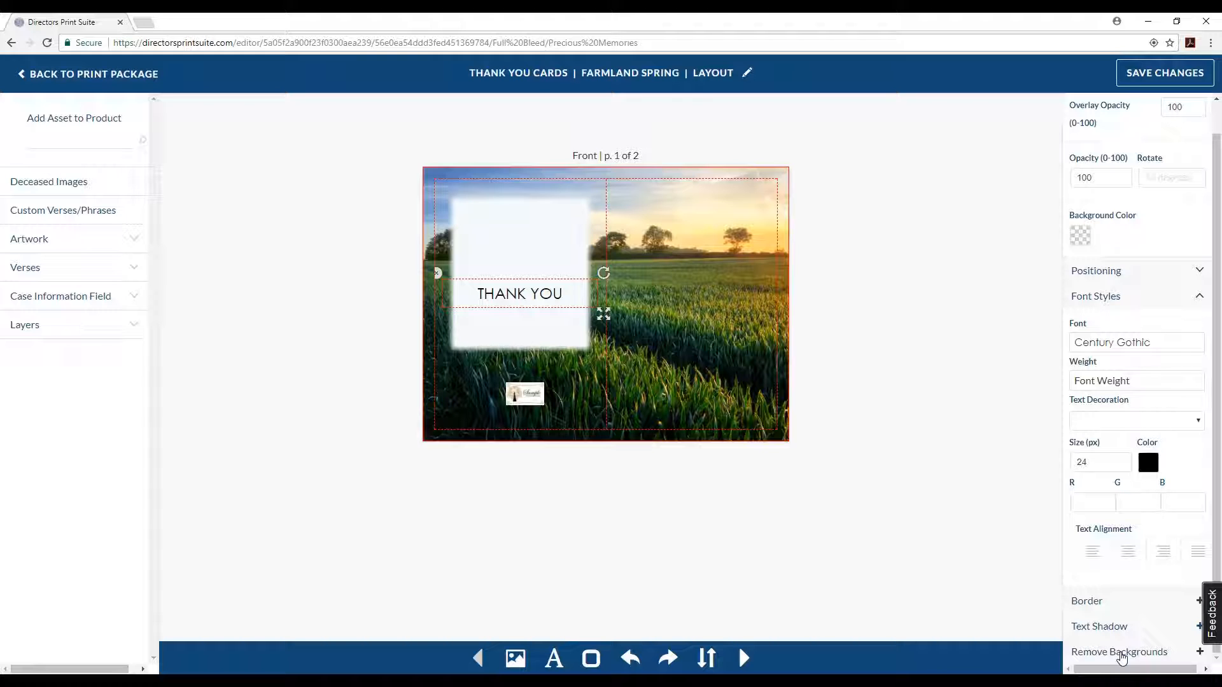
pyautogui.click(1121, 655)
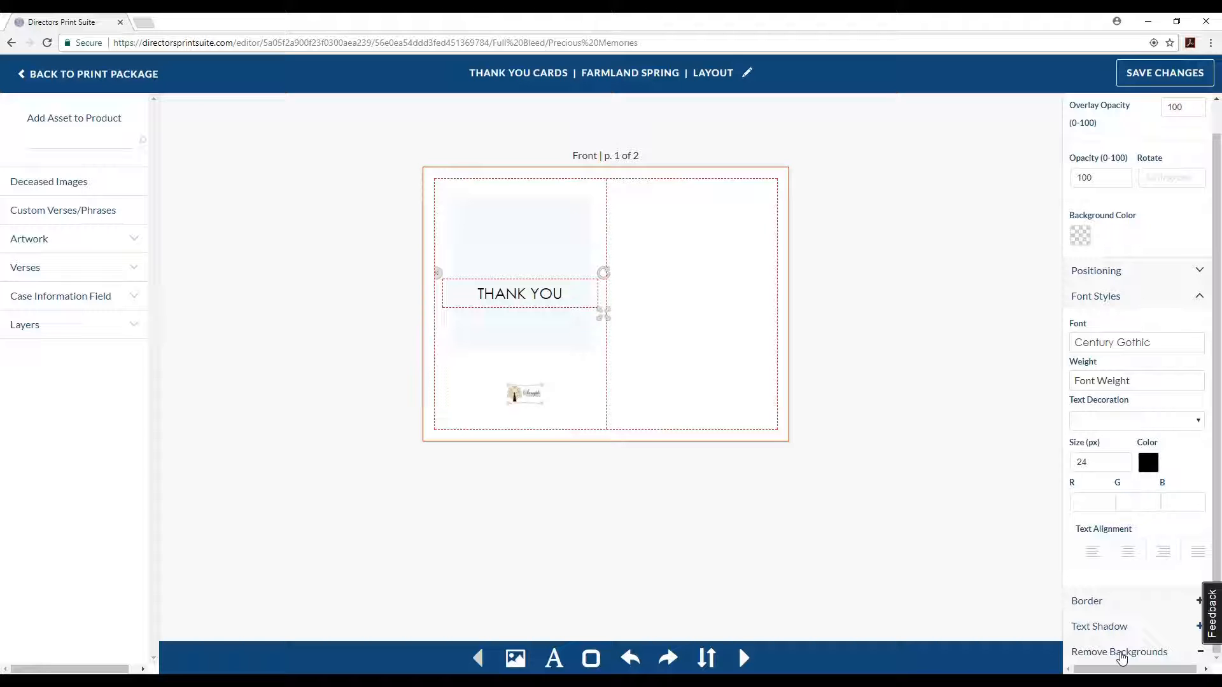
pyautogui.click(1121, 654)
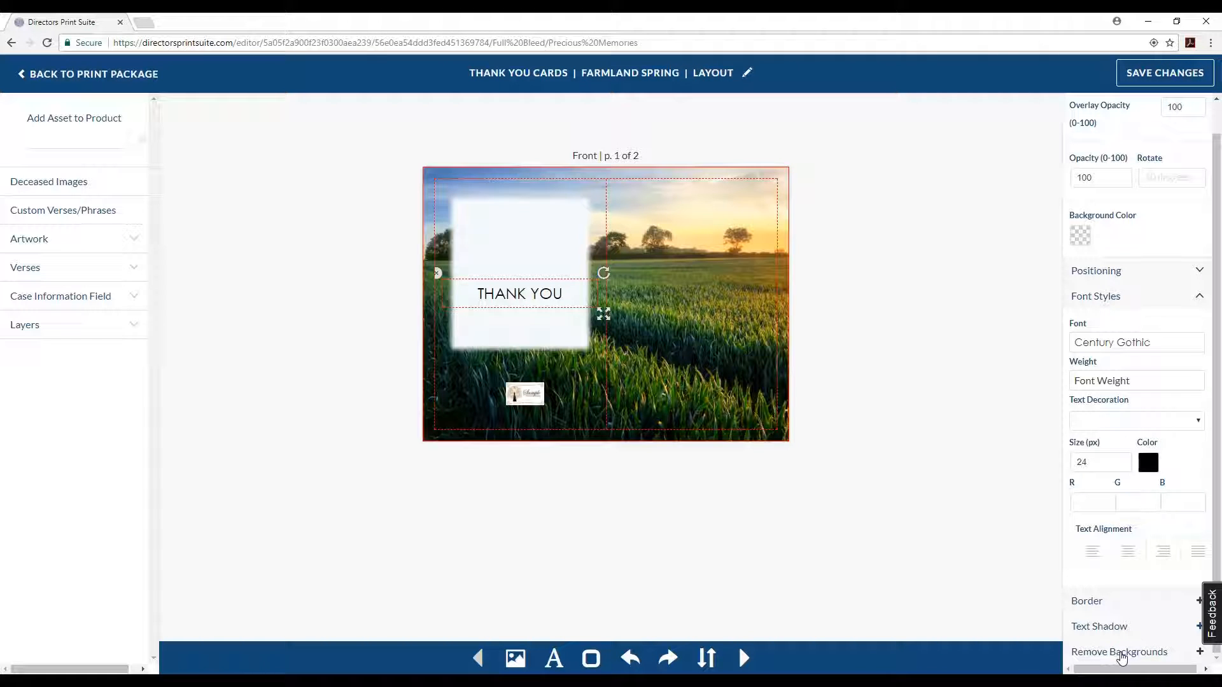